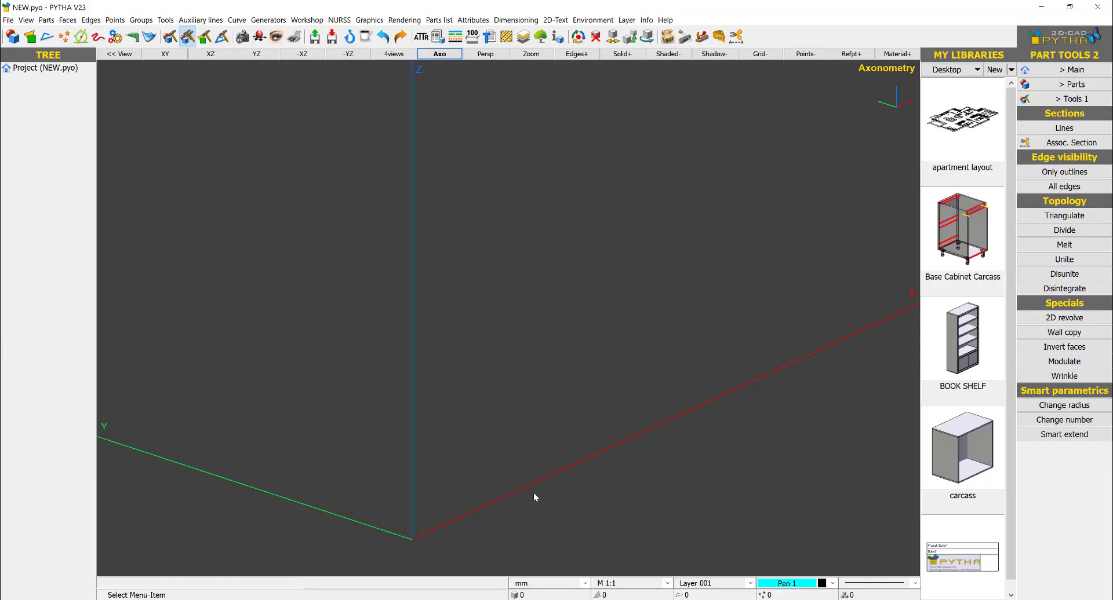
# Create a block at the origin measuring 1800 × 500 × 18 mm
pyautogui.press('b')
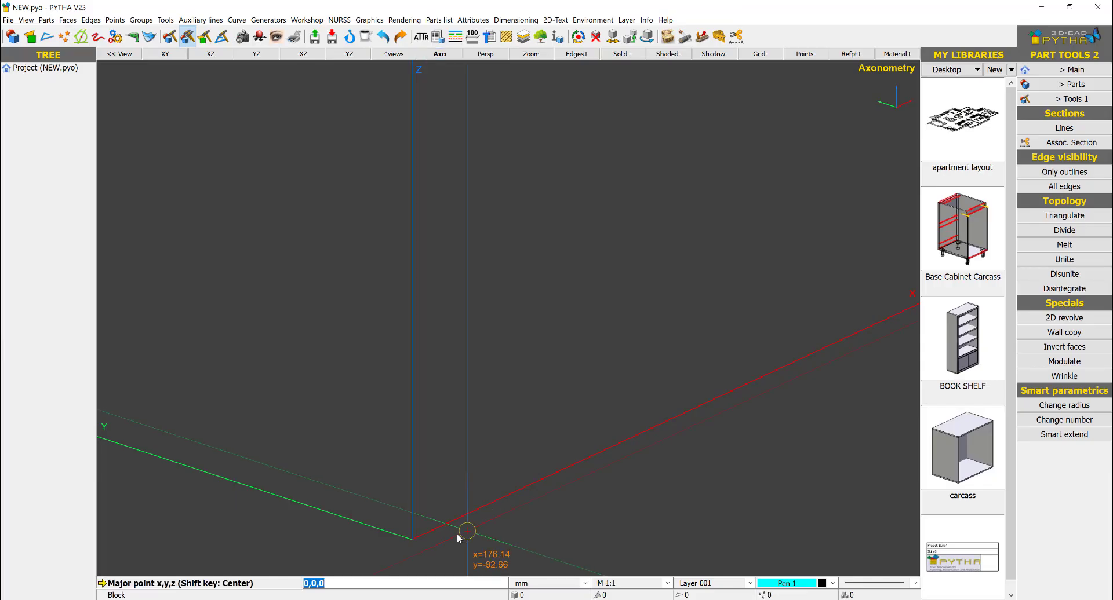
pyautogui.click(415, 541)
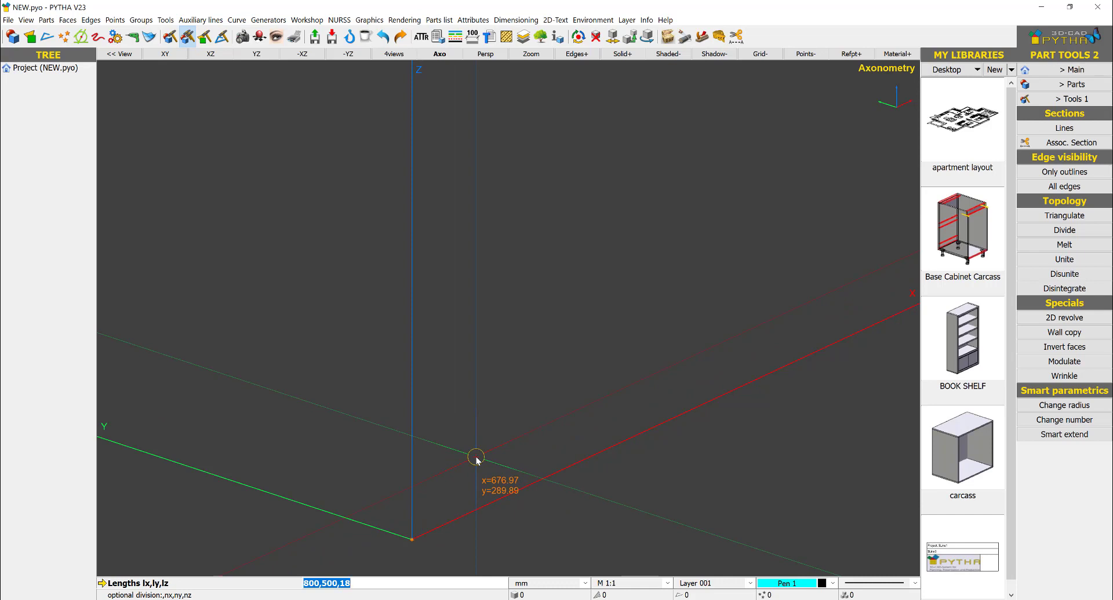
pyautogui.write('18')
pyautogui.press('Return')
pyautogui.press('Return')
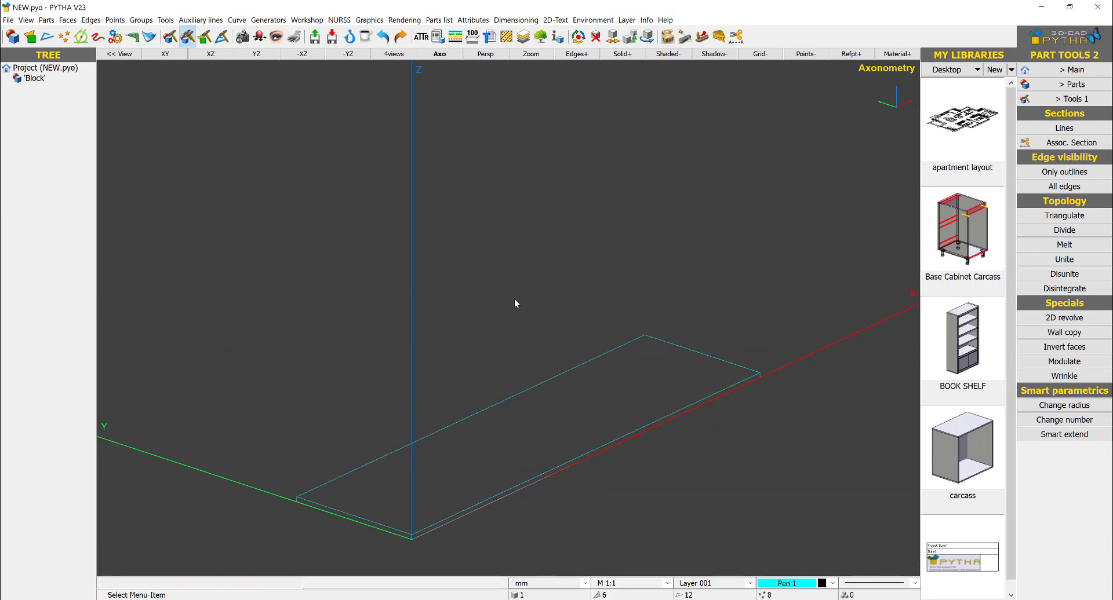
pyautogui.scroll(5, 392, 562)
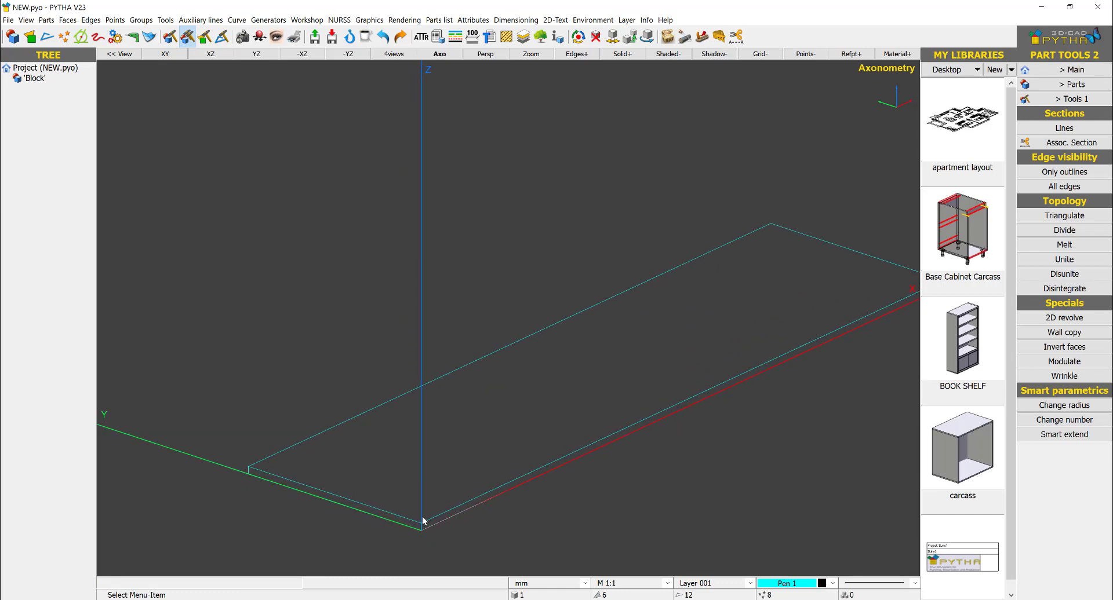
# Draw a circular face centred on the block's top corner above the origin
pyautogui.click(1043, 69)
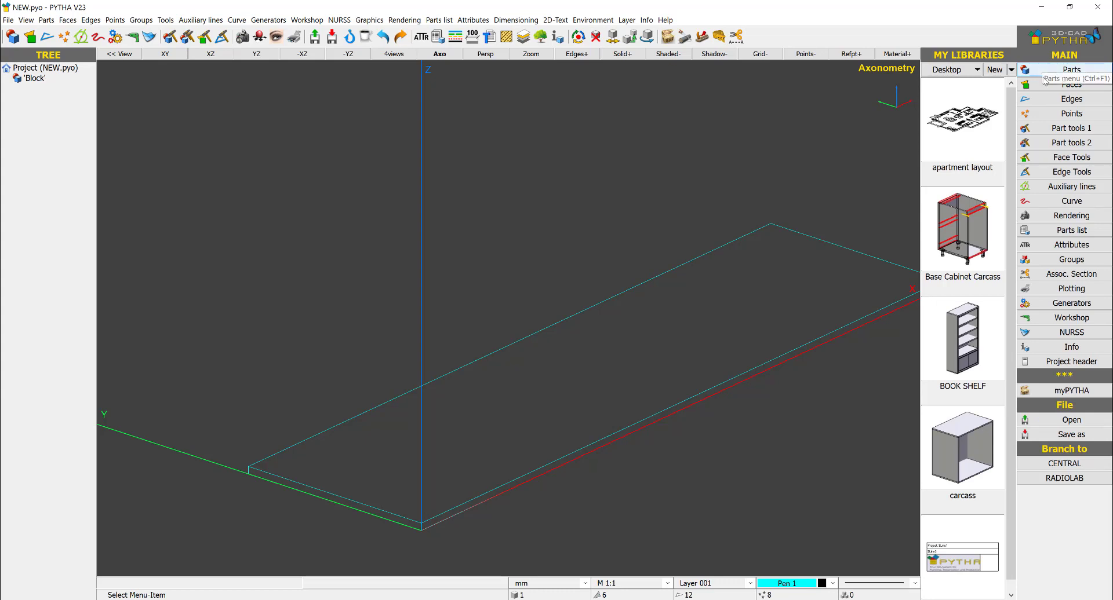
pyautogui.click(1045, 84)
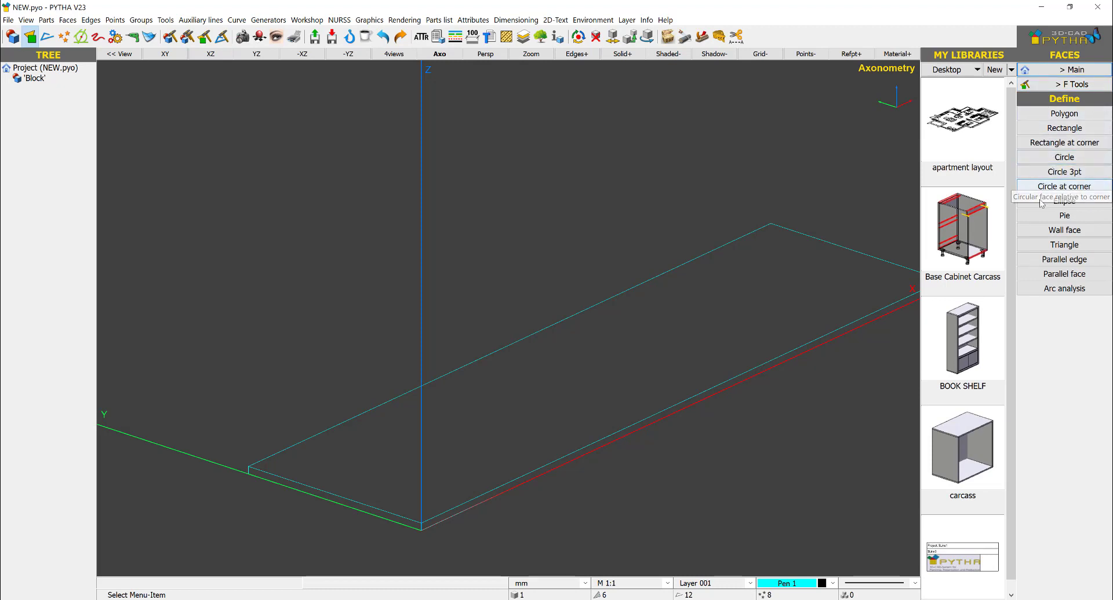
pyautogui.click(1065, 157)
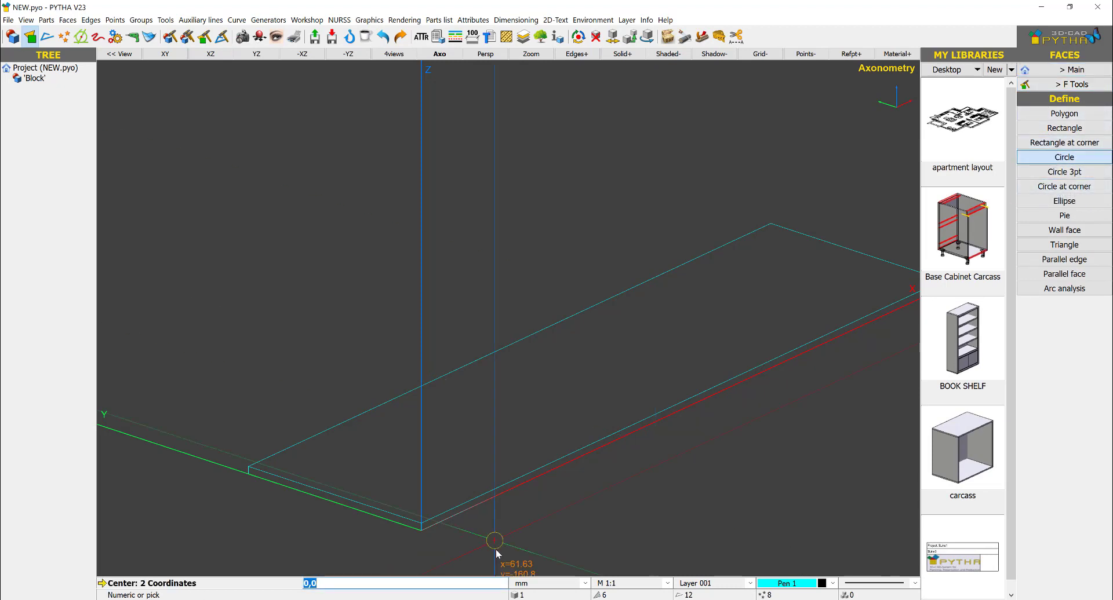
pyautogui.click(421, 523)
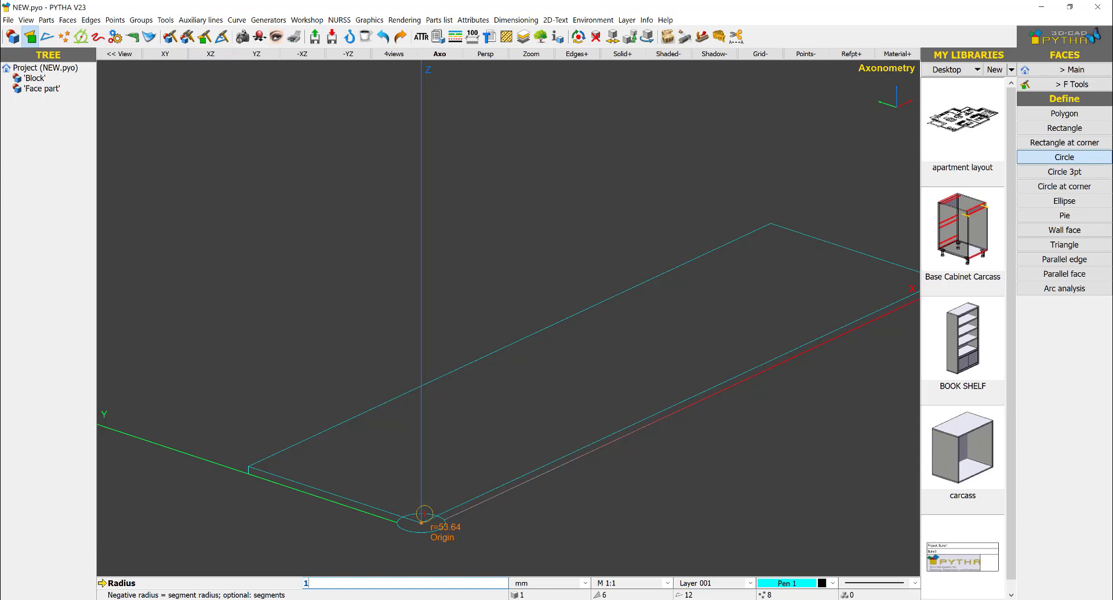
pyautogui.write('.5')
pyautogui.press('Return')
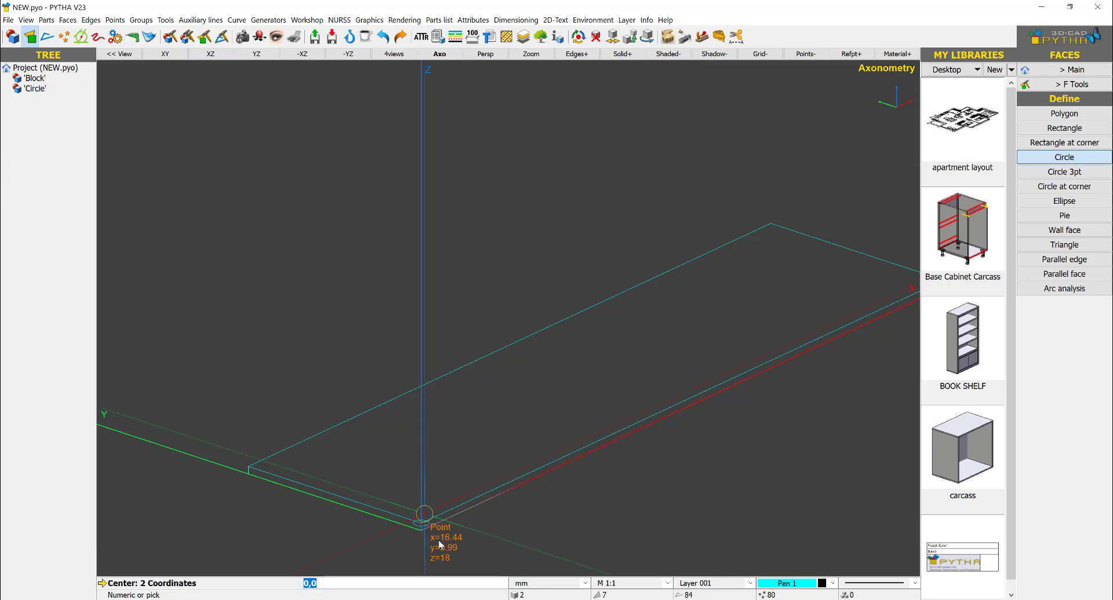
# Move the circle 100 mm in X and 100 mm in Y, inward from the block's corner
pyautogui.rightClick(429, 527)
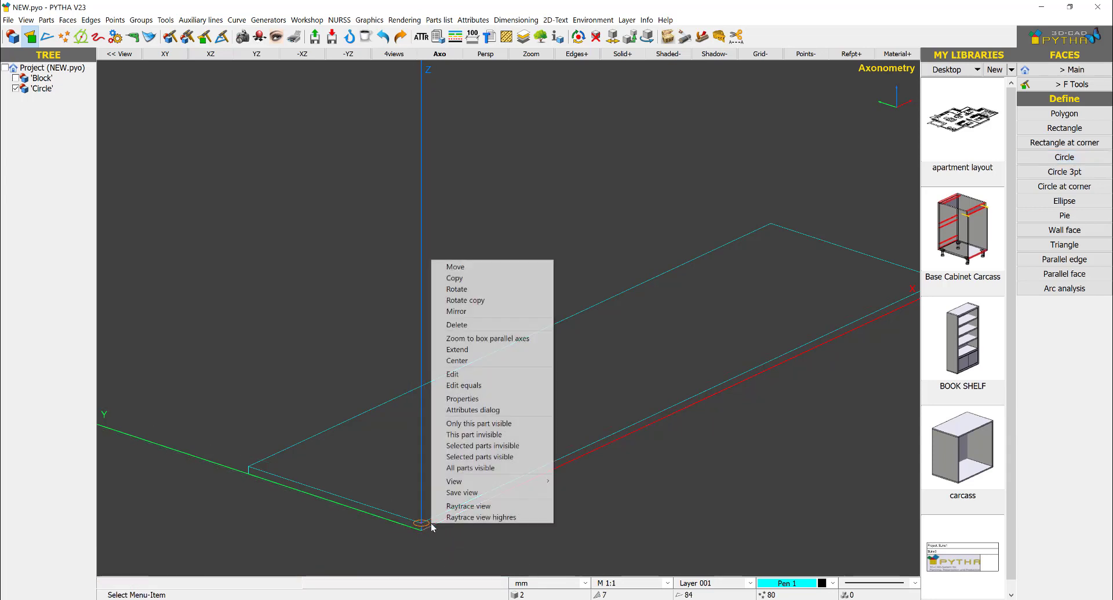
pyautogui.click(458, 266)
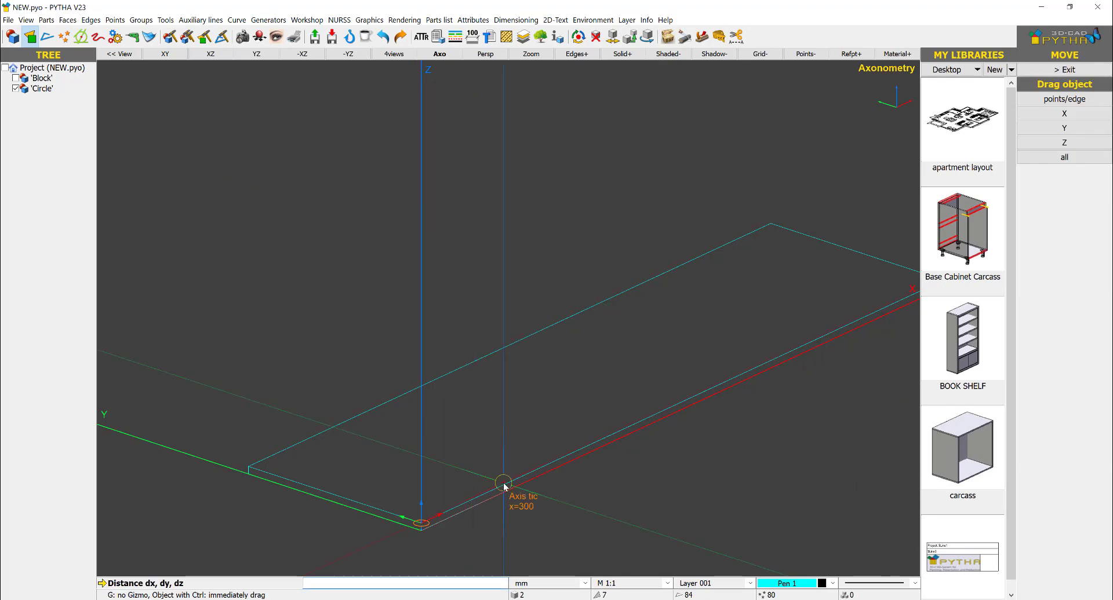
pyautogui.write('100,100')
pyautogui.press('Return')
# Copy the circle once along Y, using the block's short top edge as the reference for the displacement
pyautogui.scroll(3, 378, 519)
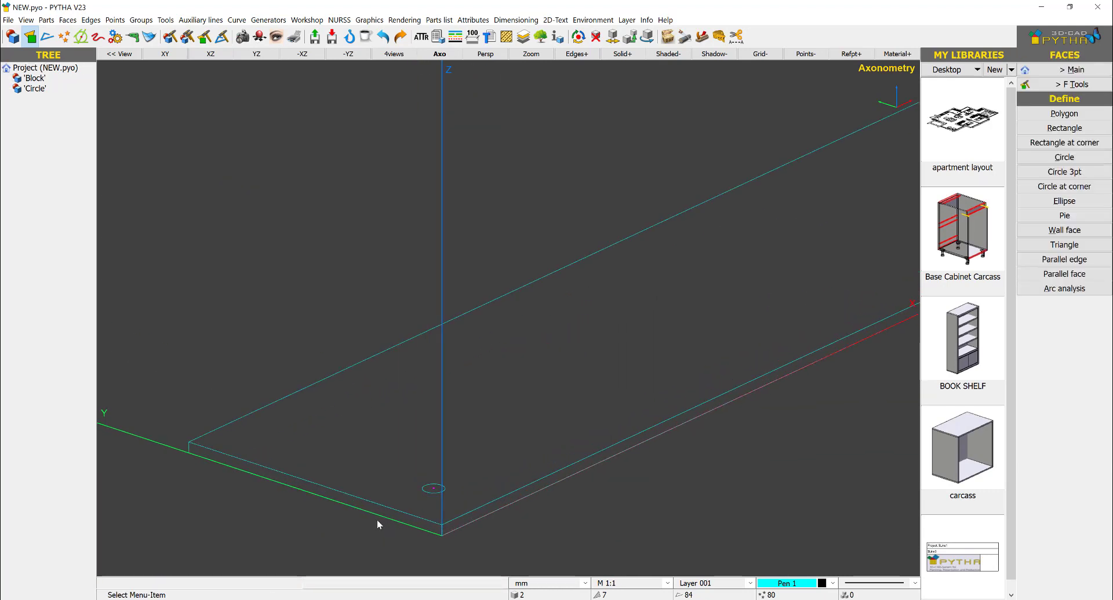
pyautogui.rightClick(447, 482)
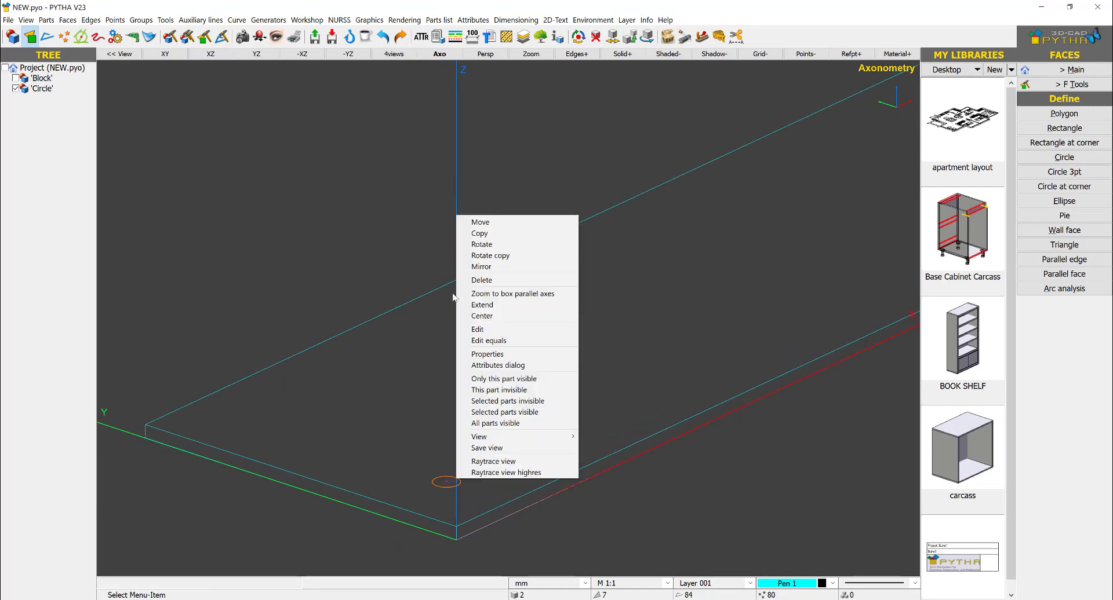
pyautogui.click(487, 233)
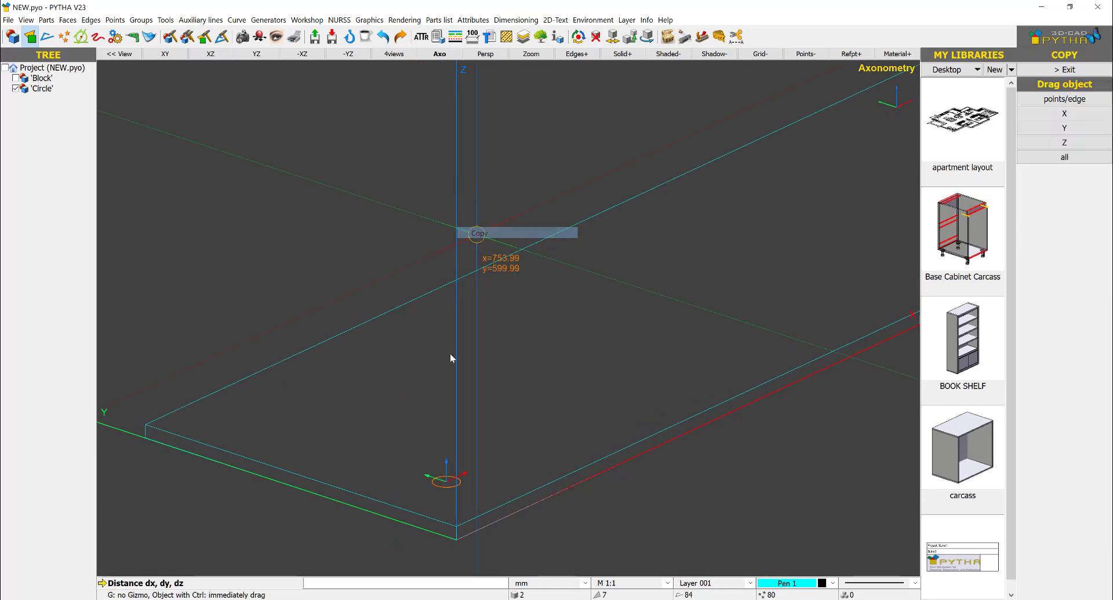
pyautogui.click(457, 527)
pyautogui.click(145, 416)
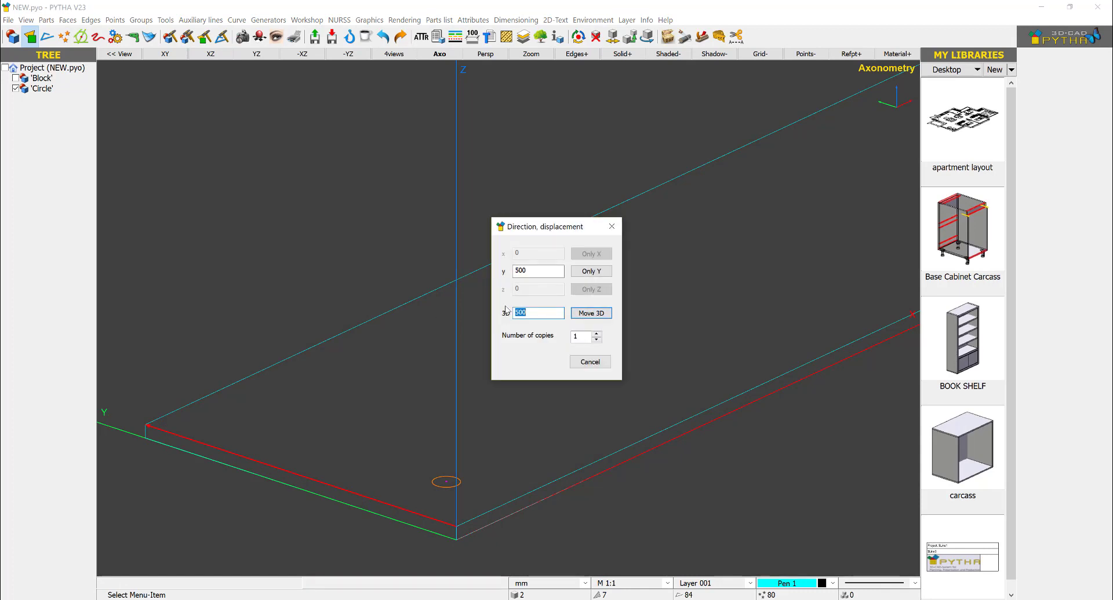
pyautogui.click(536, 274)
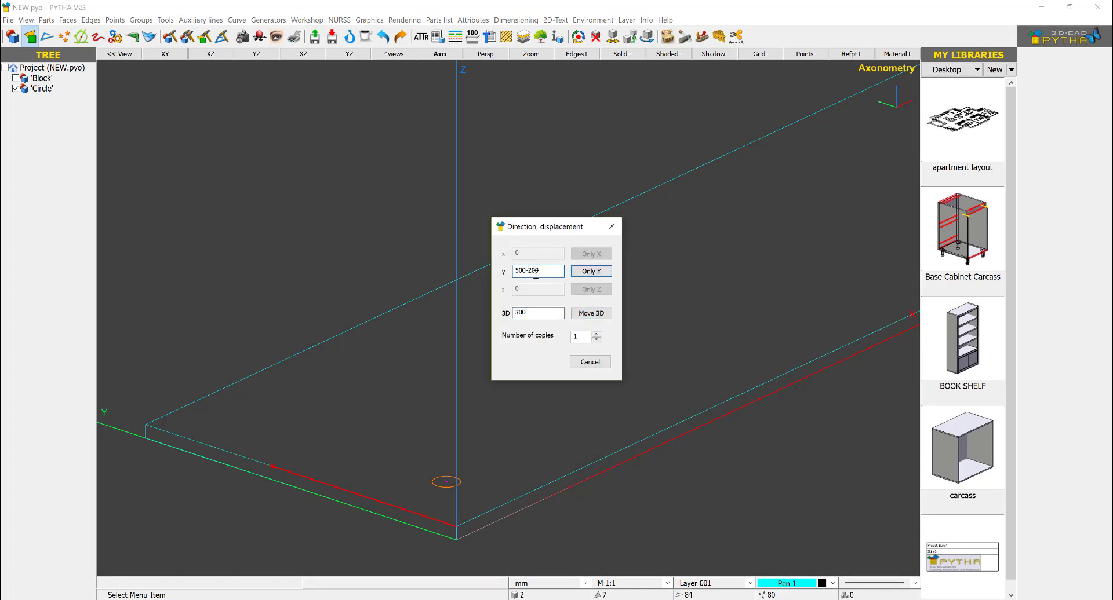
pyautogui.press('BackSpace')
pyautogui.press('BackSpace')
pyautogui.press('Return')
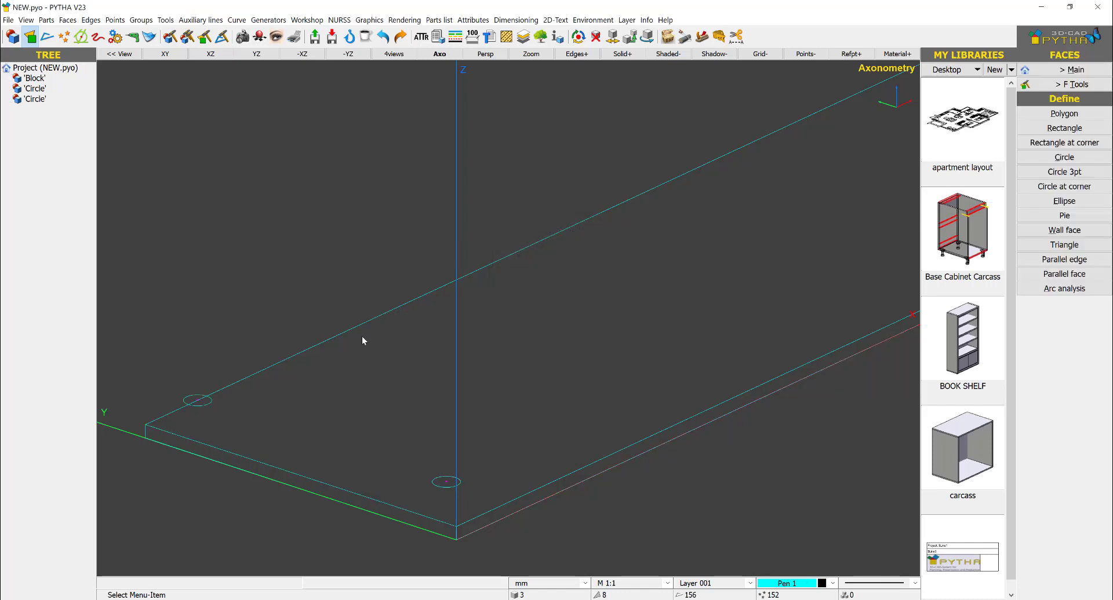
# Move the copied circle by -100 mm along Y
pyautogui.rightClick(202, 396)
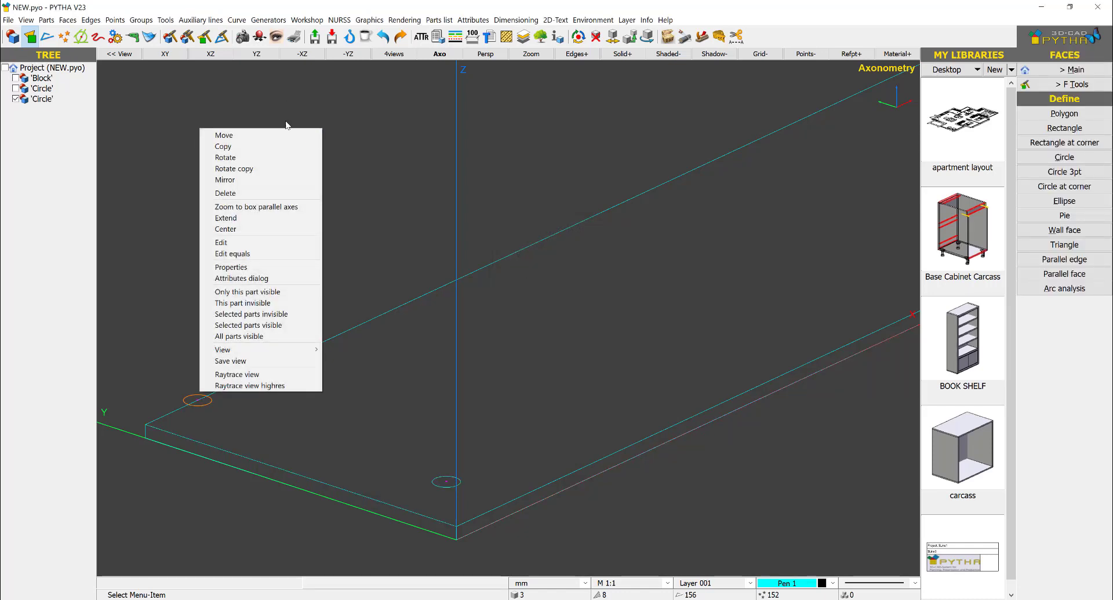
pyautogui.click(279, 136)
pyautogui.click(179, 396)
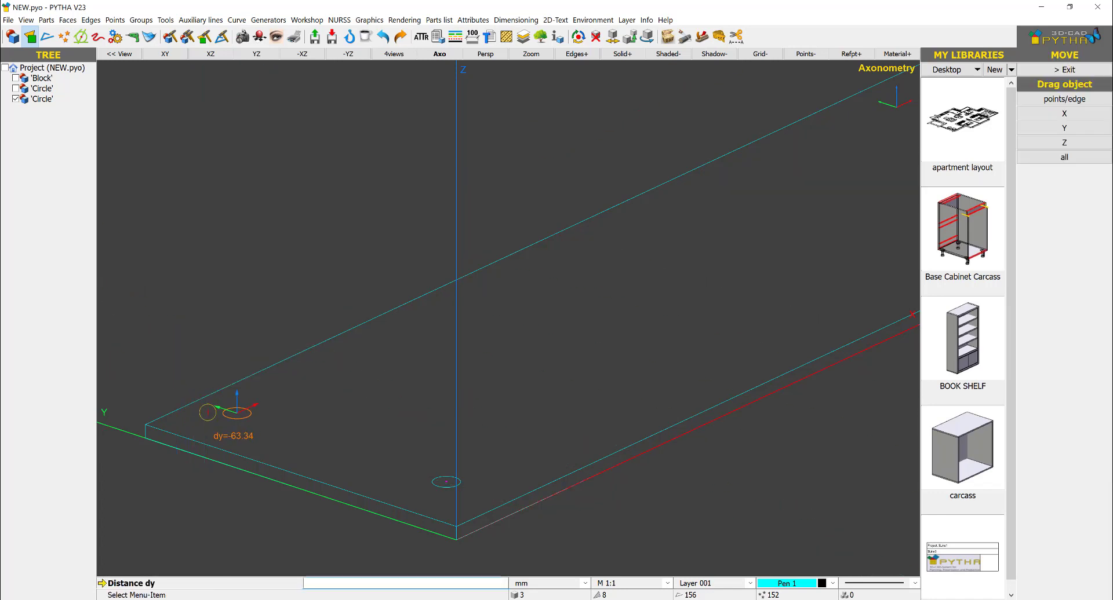
pyautogui.write('-100')
pyautogui.press('Return')
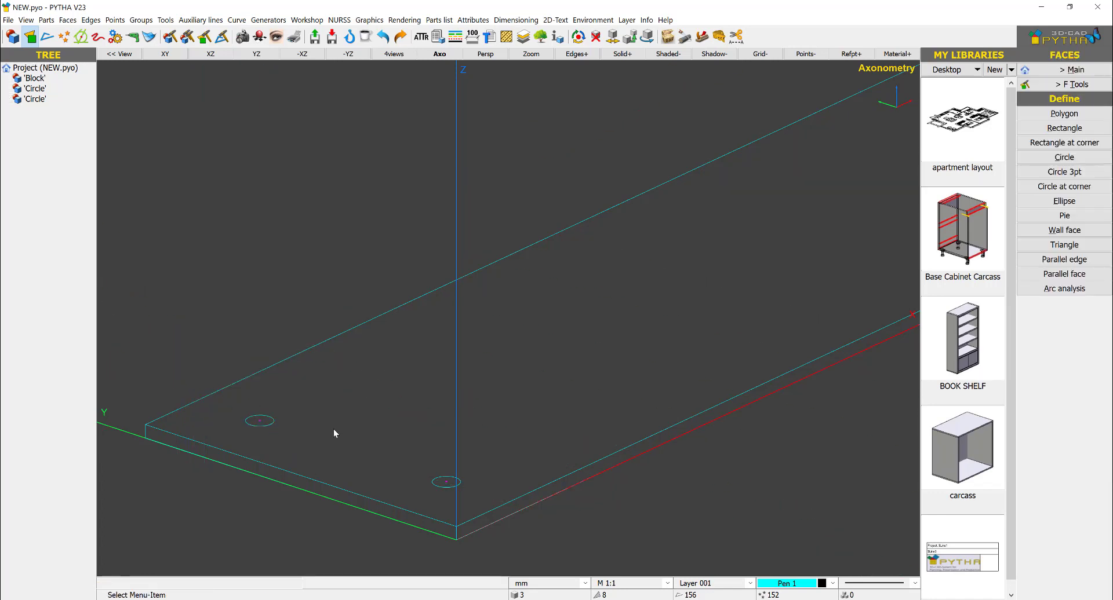
# Use Multiple copy to distribute 2 copies between the two circles on the panel
pyautogui.click(1066, 71)
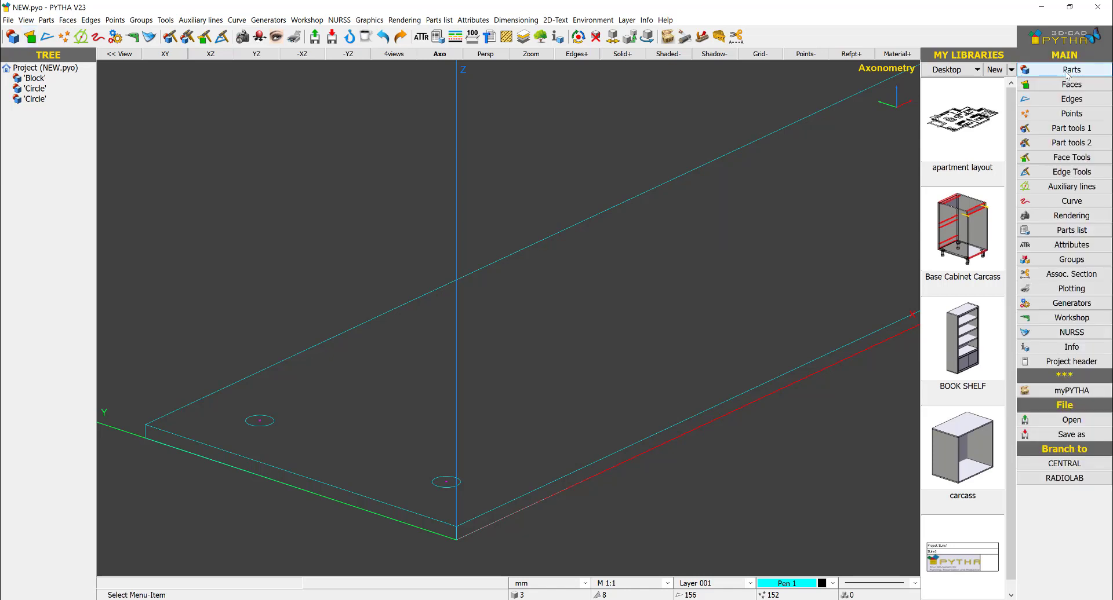
pyautogui.click(1079, 143)
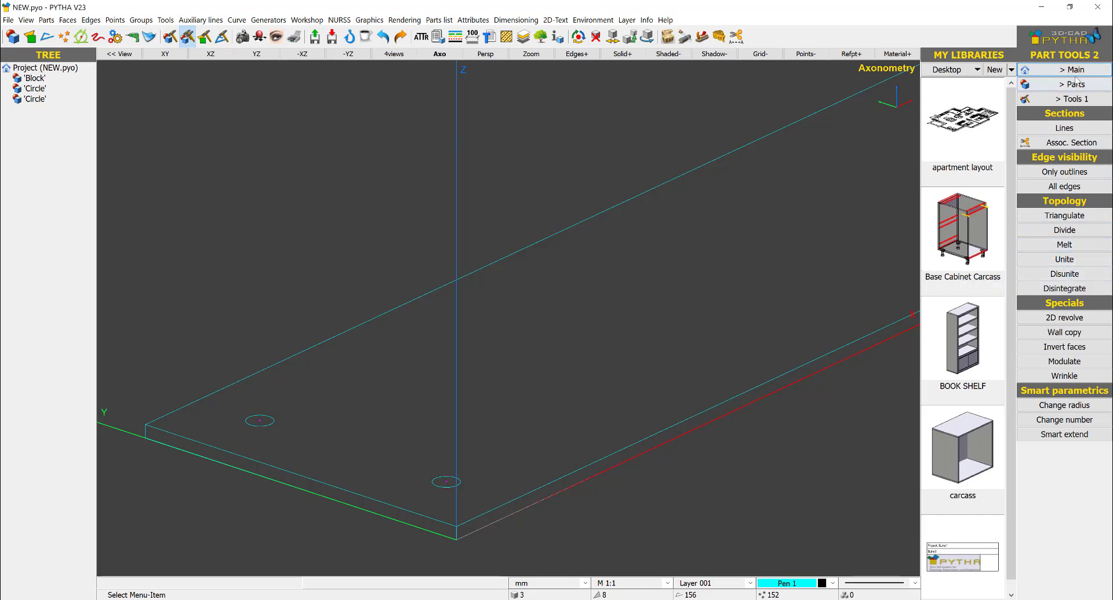
pyautogui.click(1073, 99)
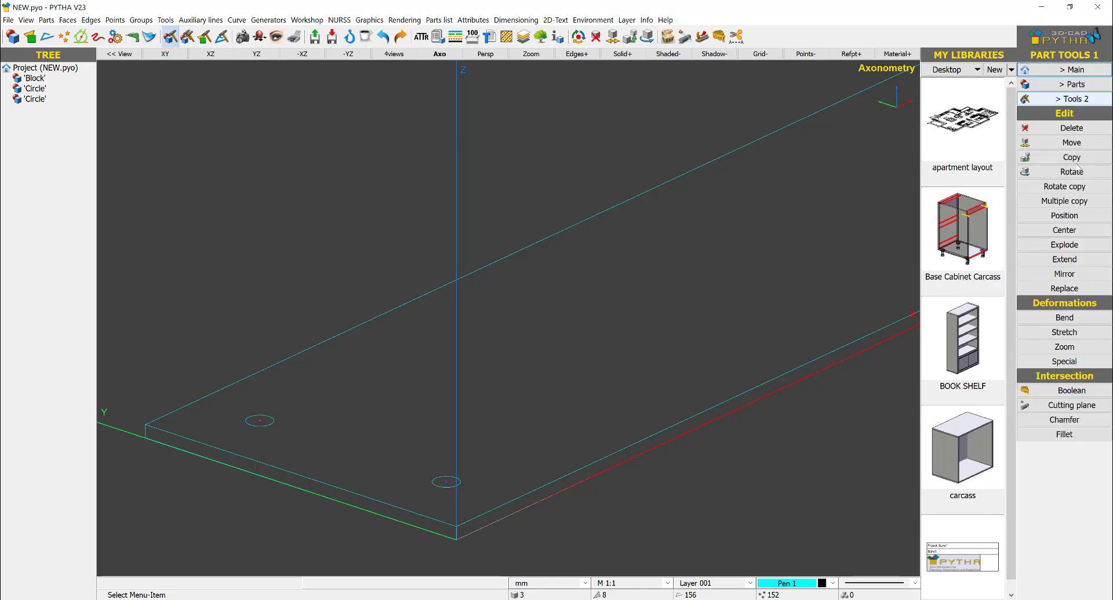
pyautogui.click(1064, 201)
pyautogui.click(262, 433)
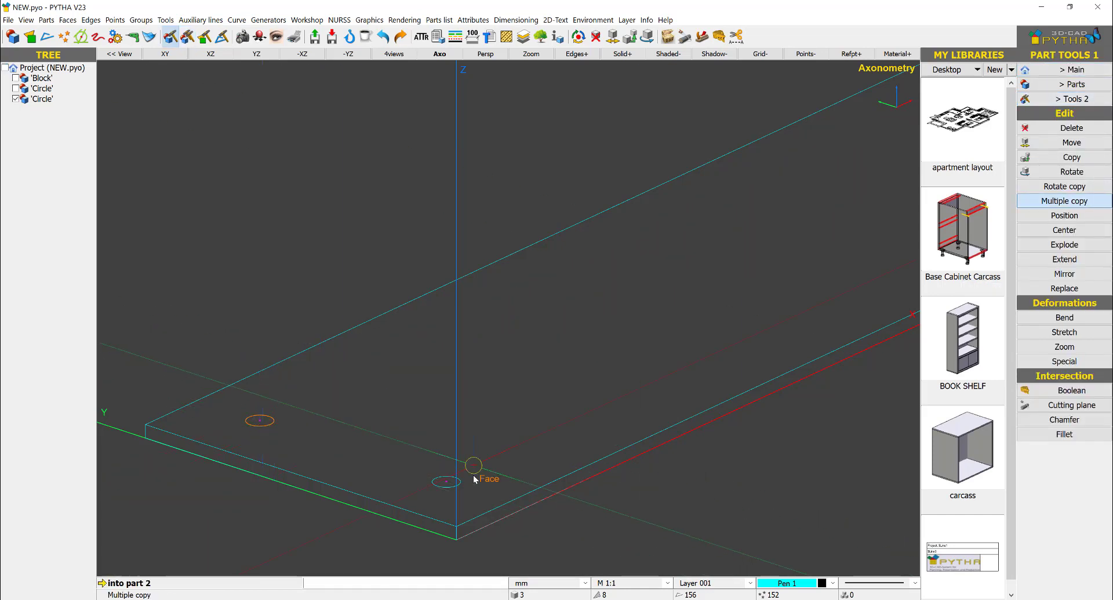
pyautogui.click(446, 481)
pyautogui.rightClick(449, 490)
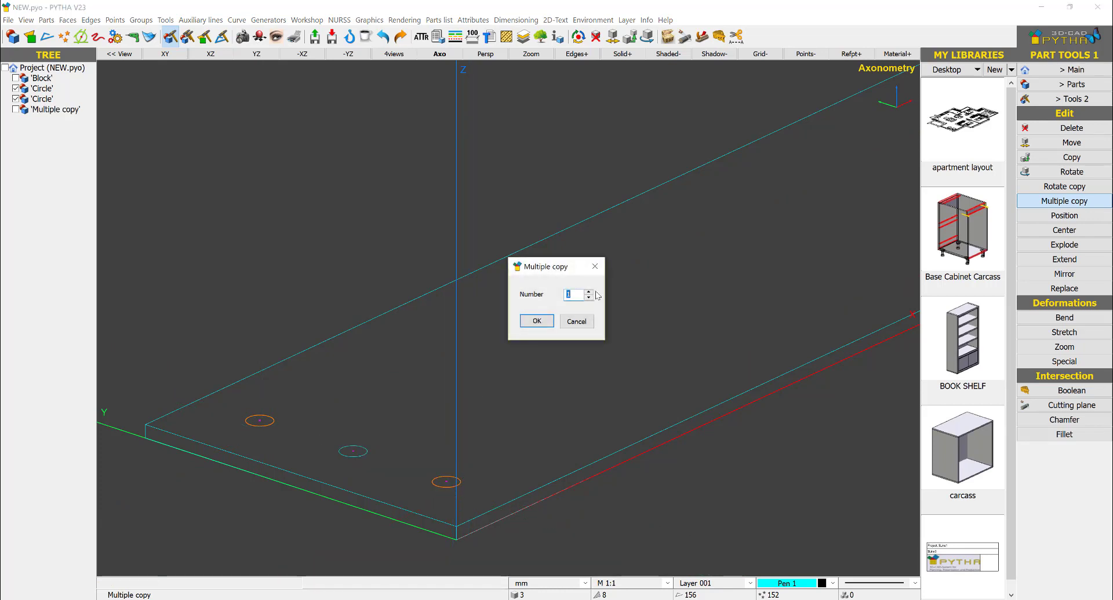
pyautogui.write('2')
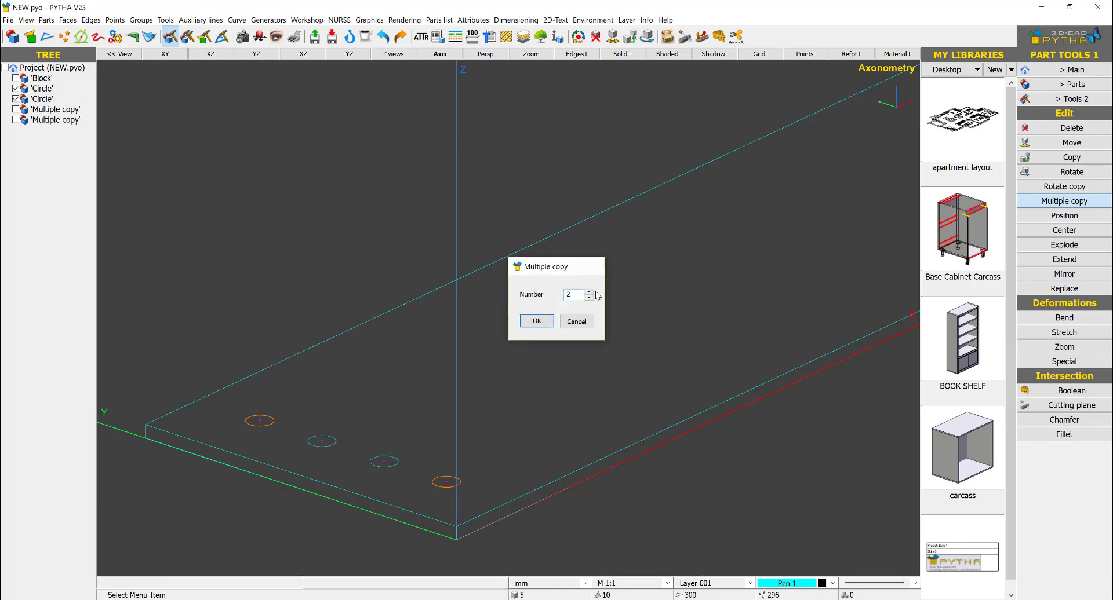
pyautogui.press('Return')
# Copy the four circles, selected by equal geometry, toward the block's other end with an X displacement of 1800-200 mm
pyautogui.scroll(4, 596, 291)
pyautogui.scroll(-10, 596, 291)
pyautogui.scroll(5, 713, 234)
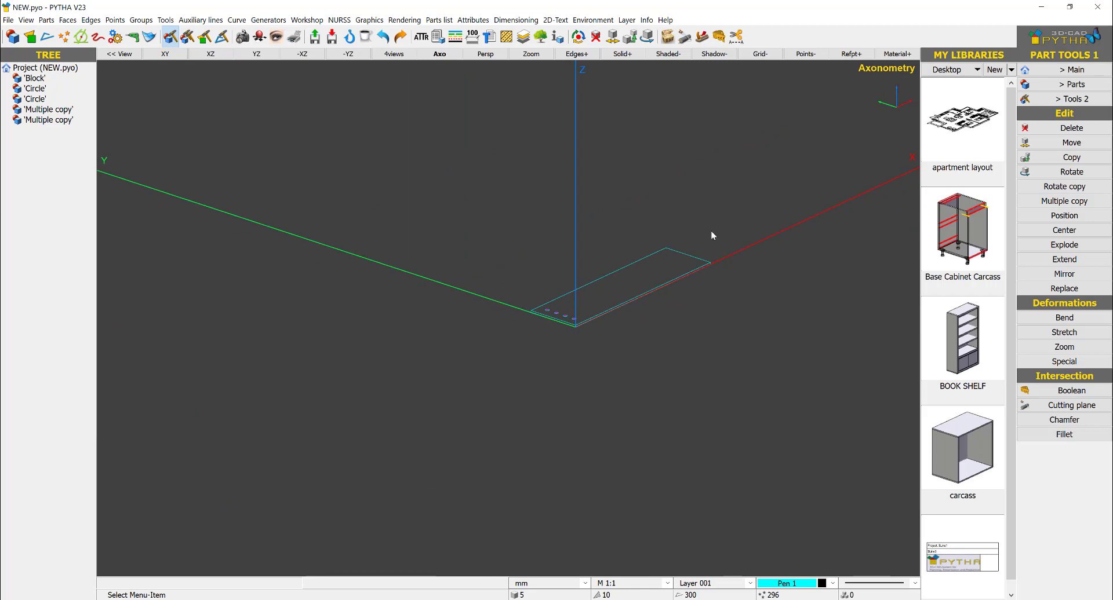
pyautogui.rightClick(248, 297)
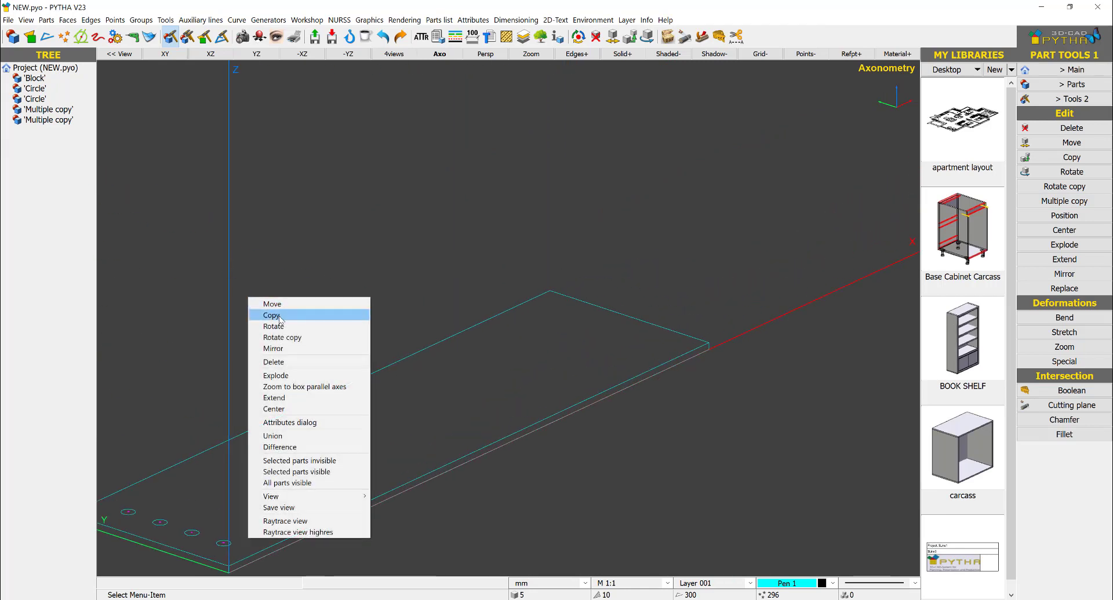
pyautogui.click(272, 316)
pyautogui.click(1062, 190)
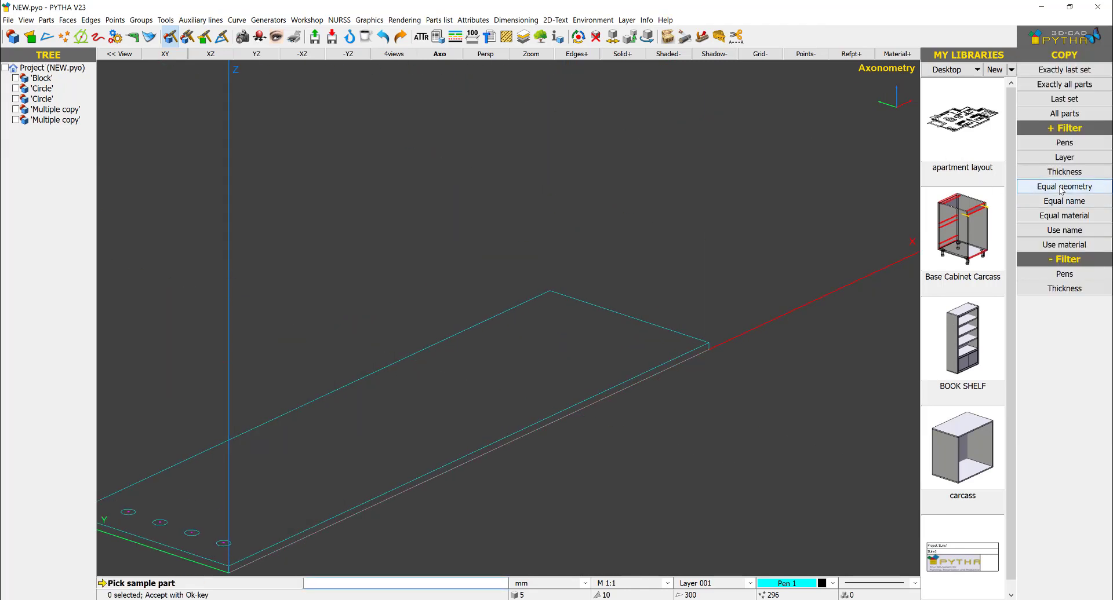
pyautogui.click(224, 555)
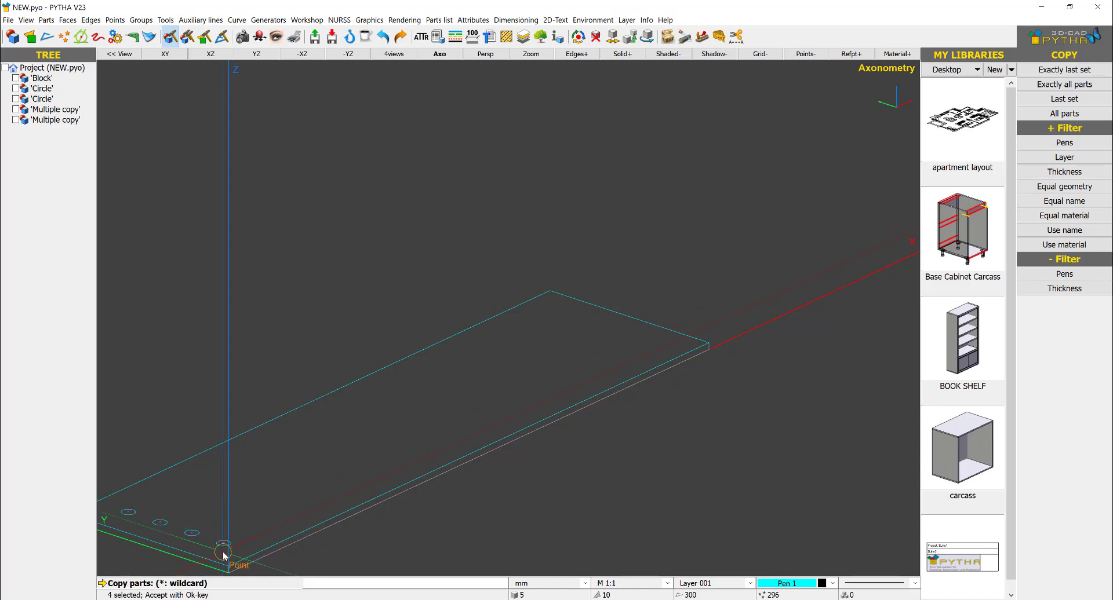
pyautogui.rightClick(203, 474)
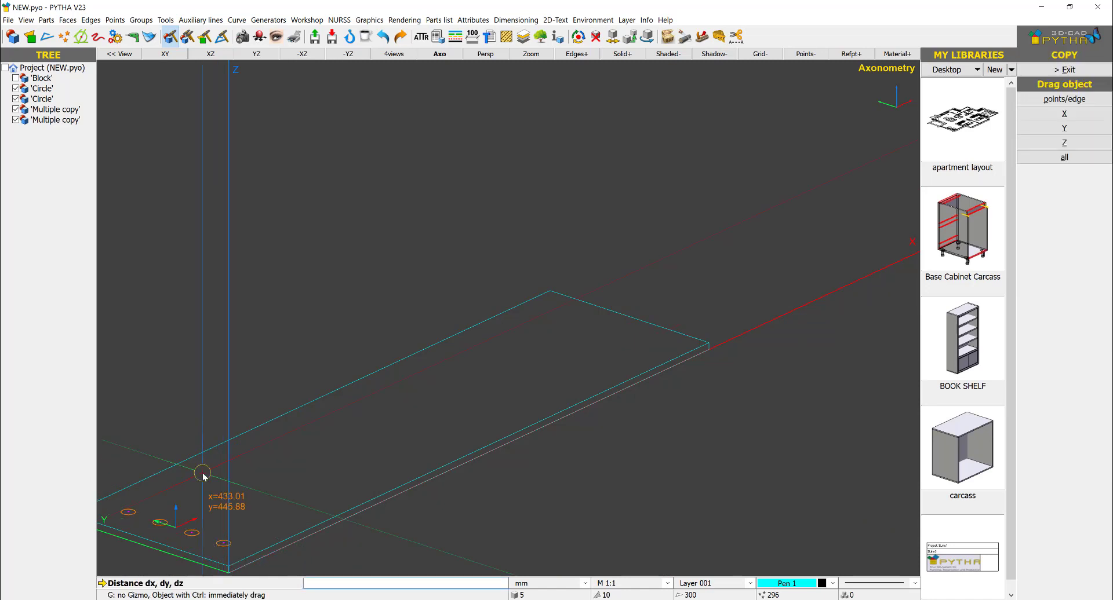
pyautogui.click(233, 565)
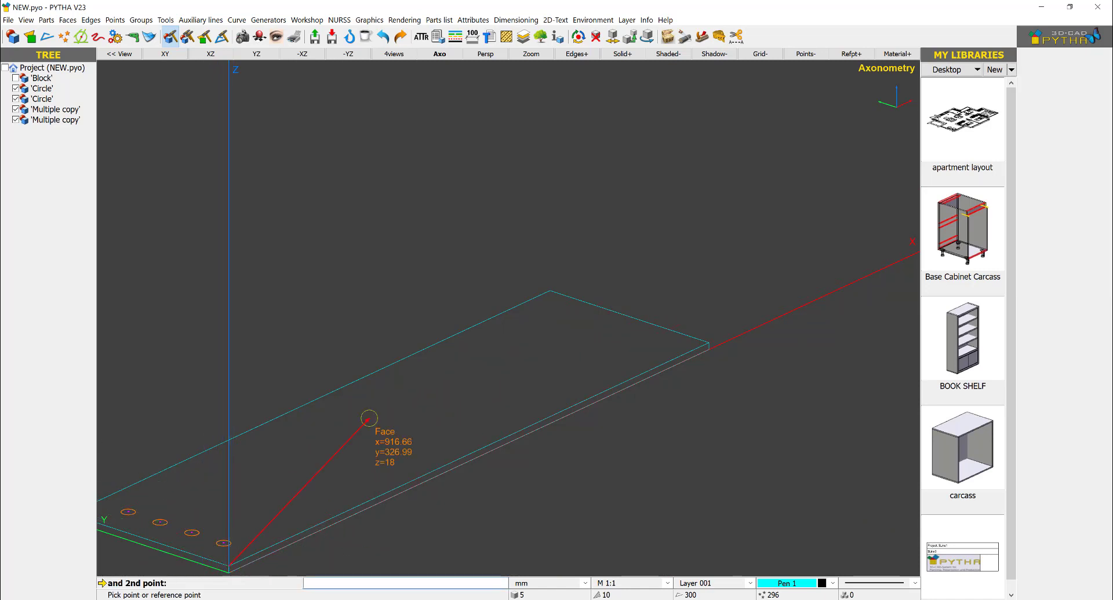
pyautogui.click(707, 341)
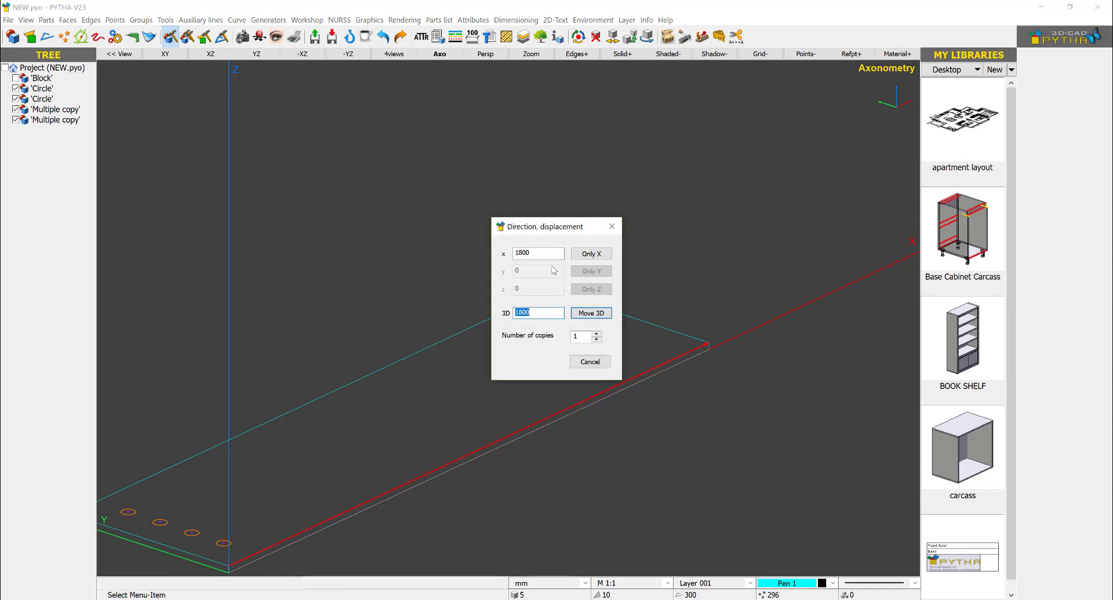
pyautogui.click(549, 254)
pyautogui.write('-200')
pyautogui.press('Return')
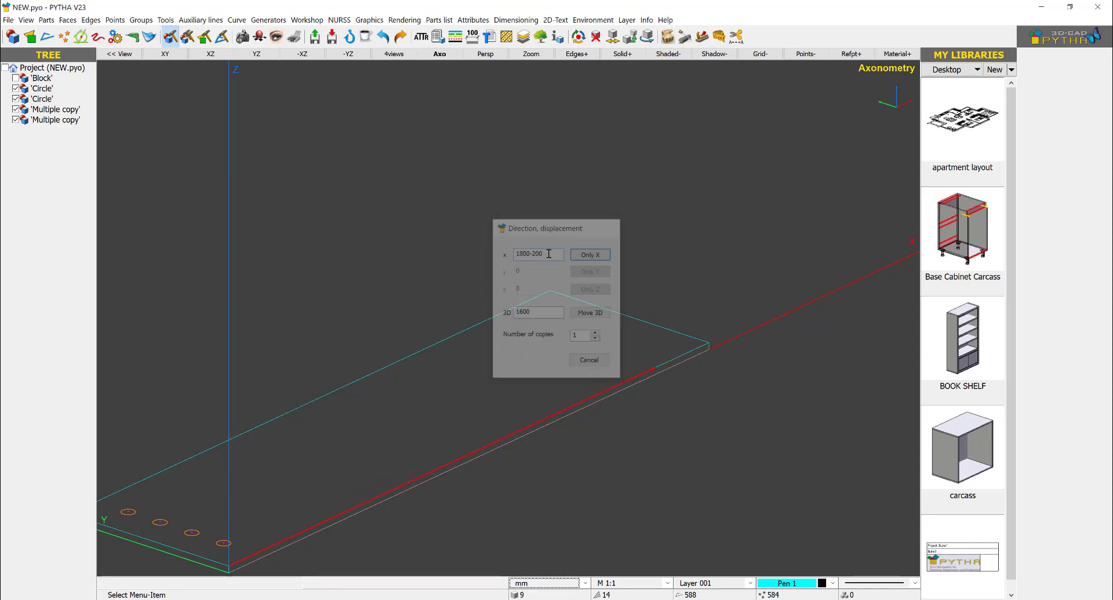
pyautogui.rightClick(548, 254)
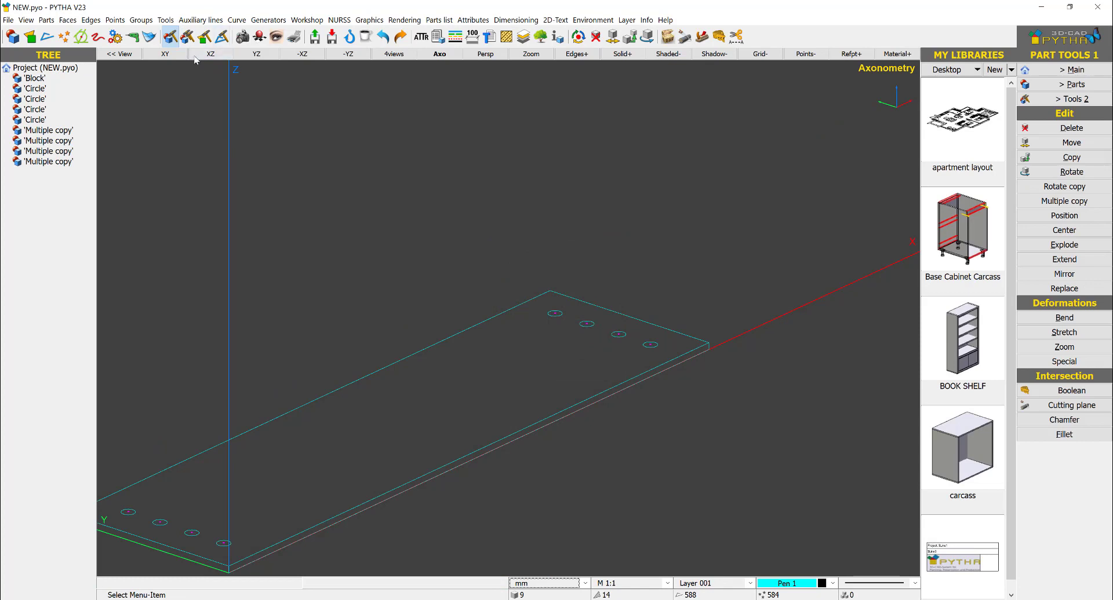
# In the top view, use Multiple copy to distribute 8 copies between the two end circles of the row nearest the X axis
pyautogui.click(169, 54)
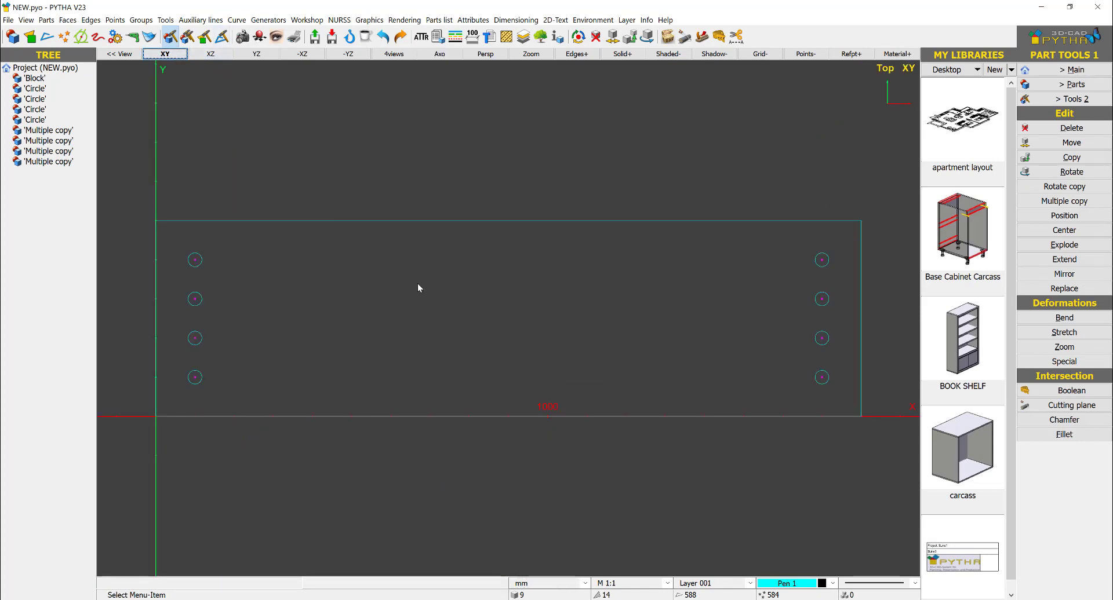
pyautogui.click(1063, 99)
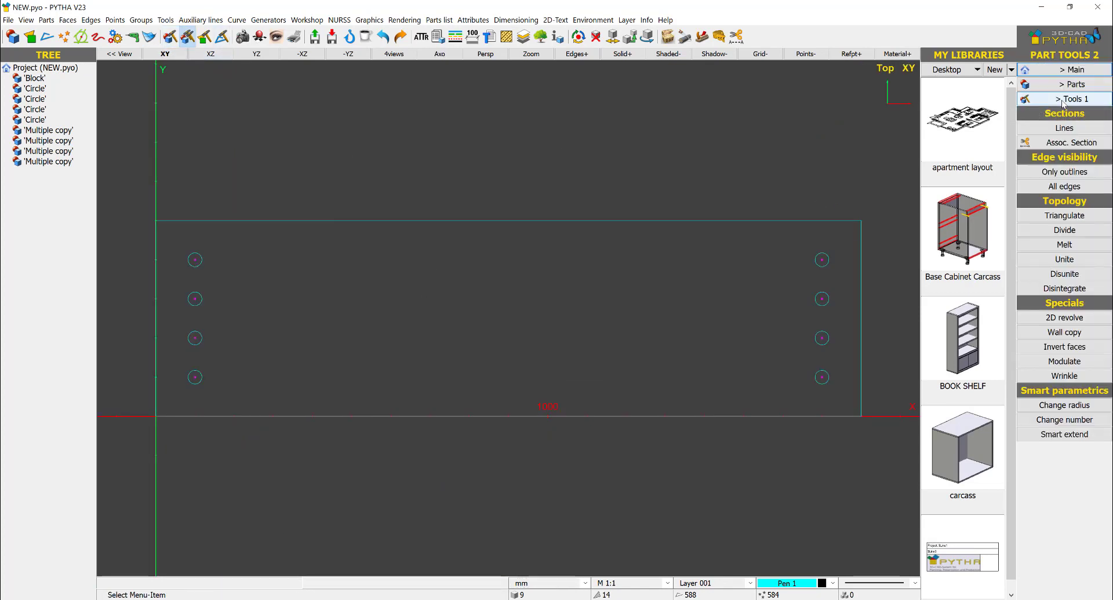
pyautogui.click(1063, 99)
pyautogui.click(1070, 204)
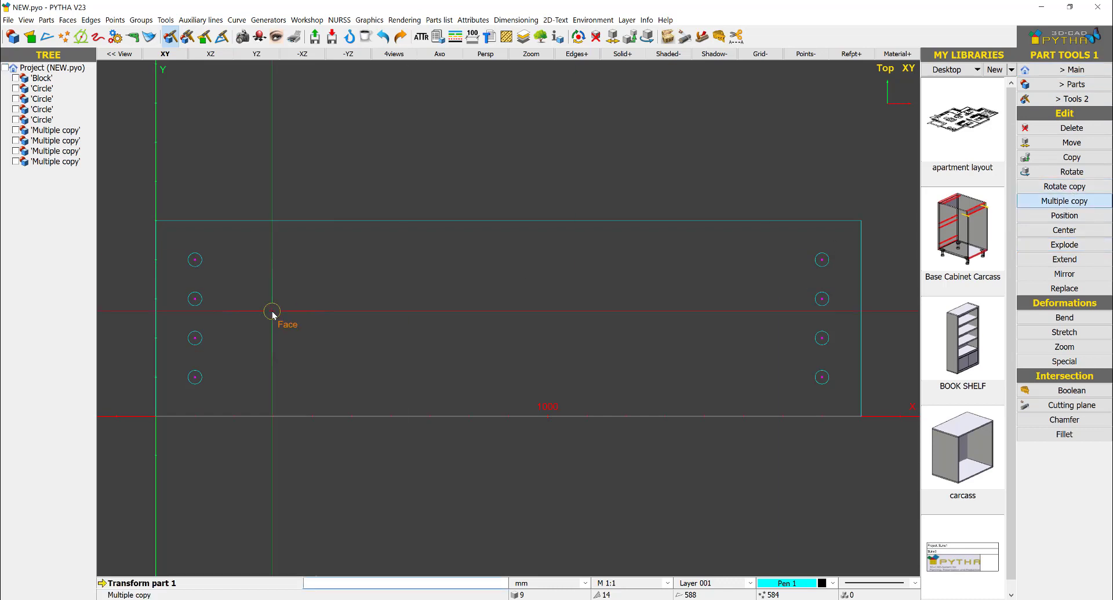
pyautogui.click(195, 380)
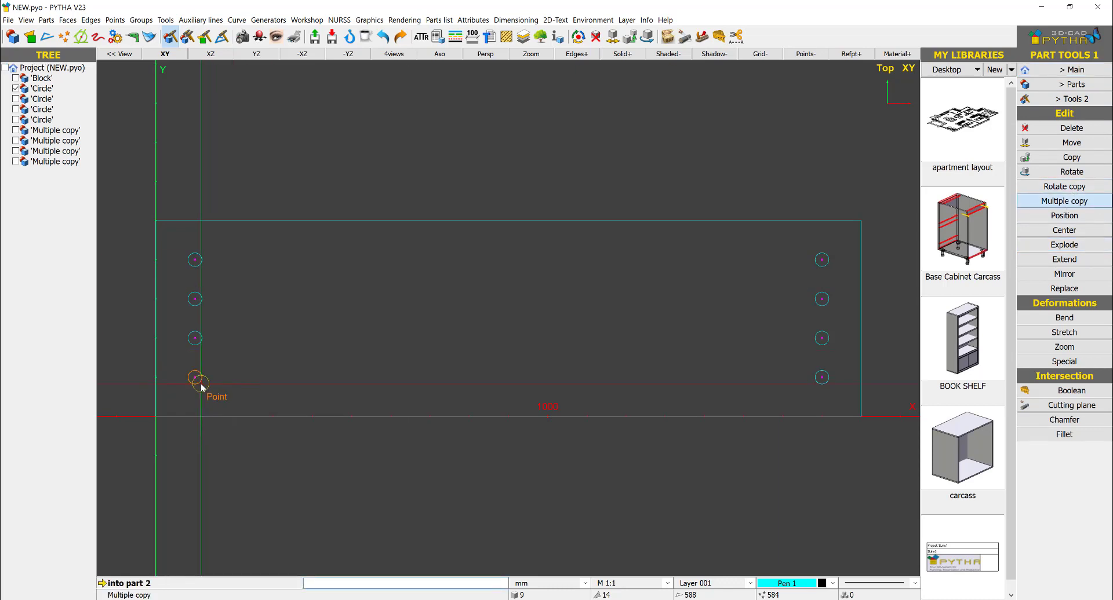
pyautogui.click(821, 378)
pyautogui.write('8')
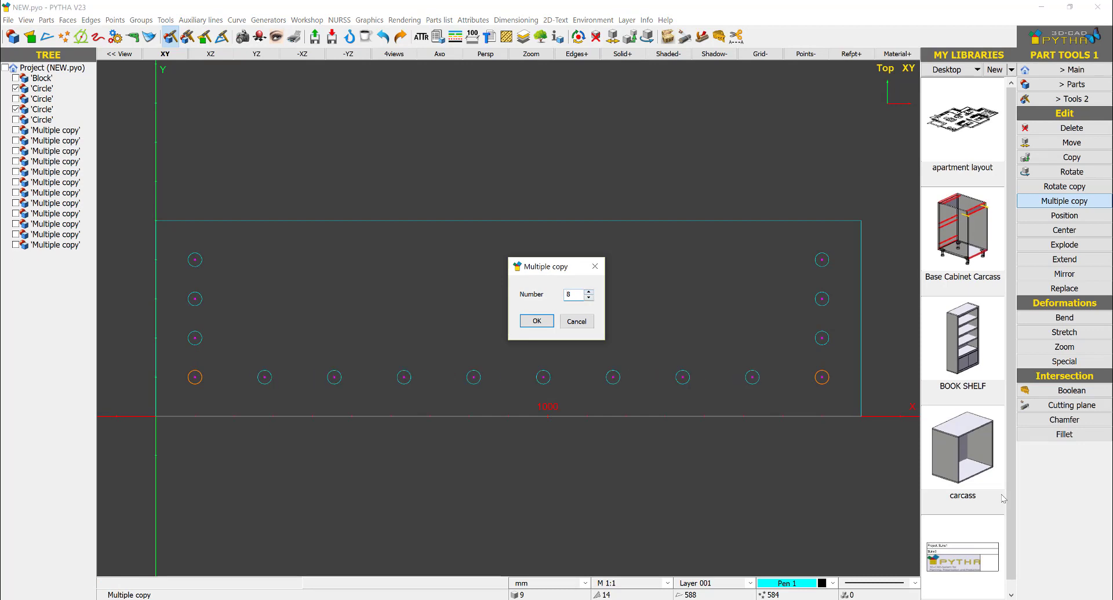
pyautogui.press('Return')
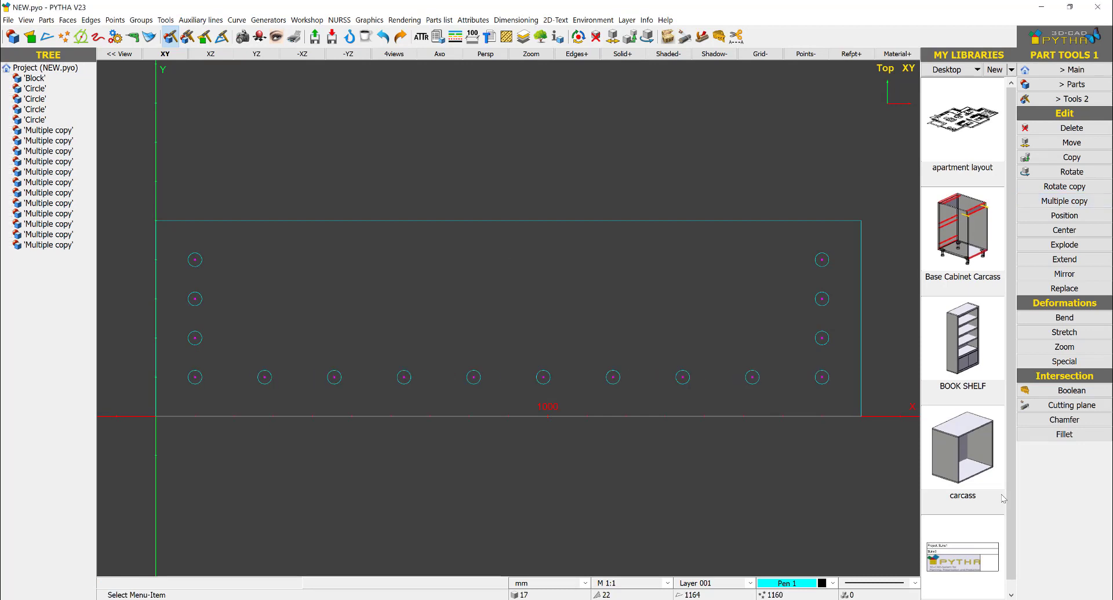
# Copy the eight new circles 3 times at 100 mm along Y, using two neighbouring circle centres as the displacement reference
pyautogui.rightClick(707, 197)
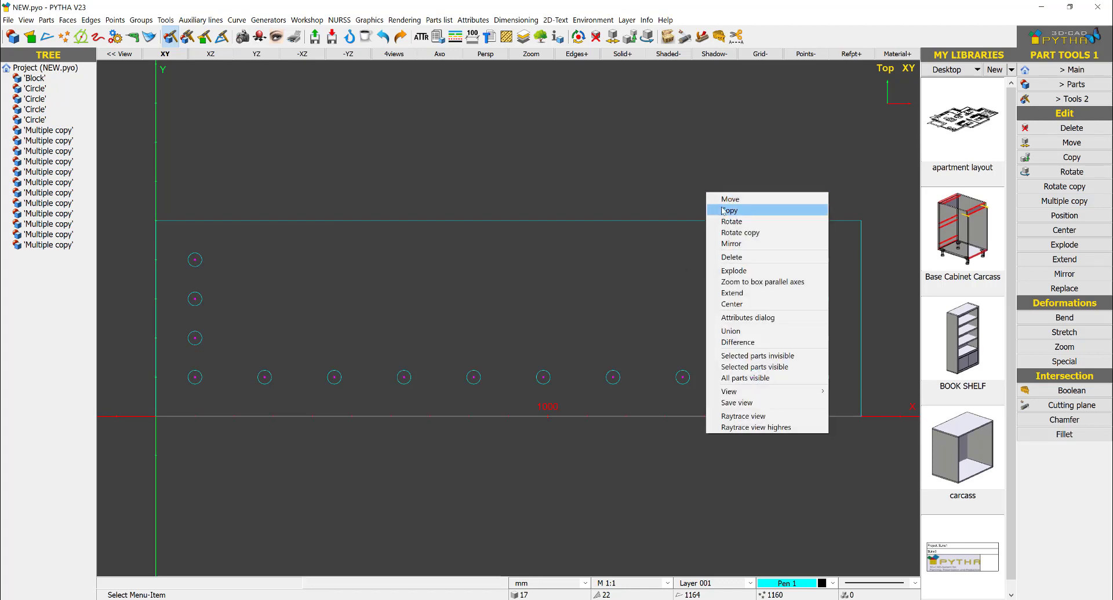
pyautogui.click(723, 211)
pyautogui.moveTo(232, 355); pyautogui.dragTo(764, 396)
pyautogui.rightClick(765, 397)
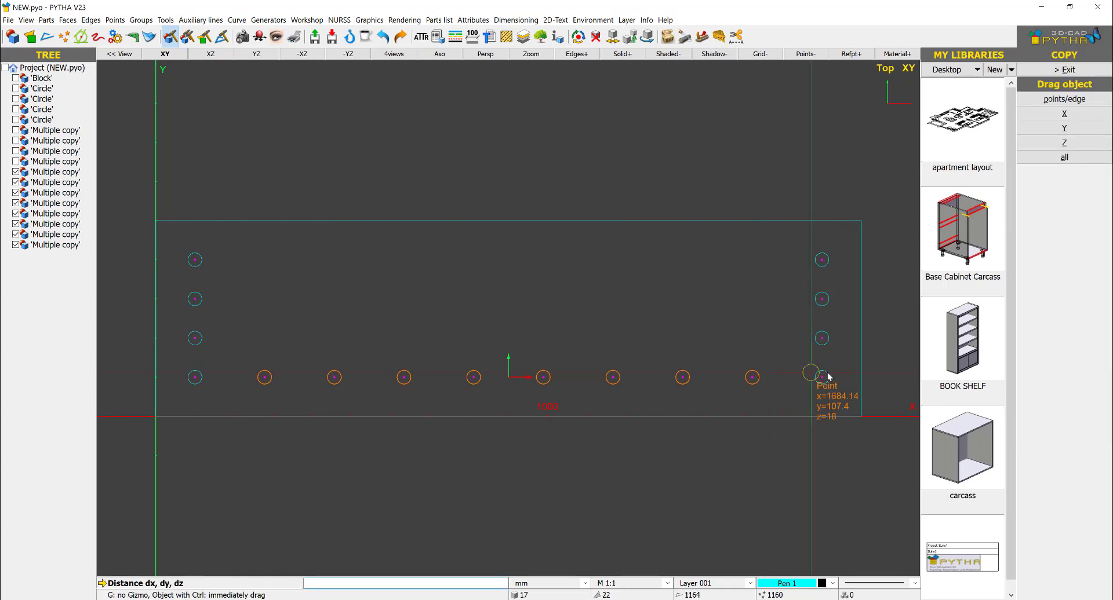
pyautogui.click(823, 377)
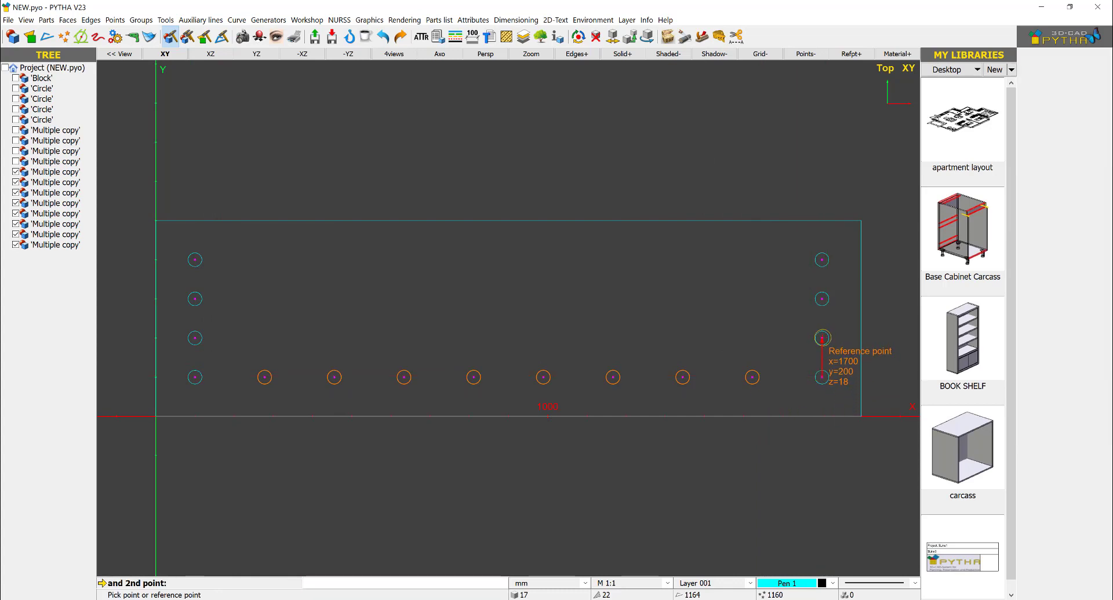
pyautogui.click(822, 338)
pyautogui.click(590, 334)
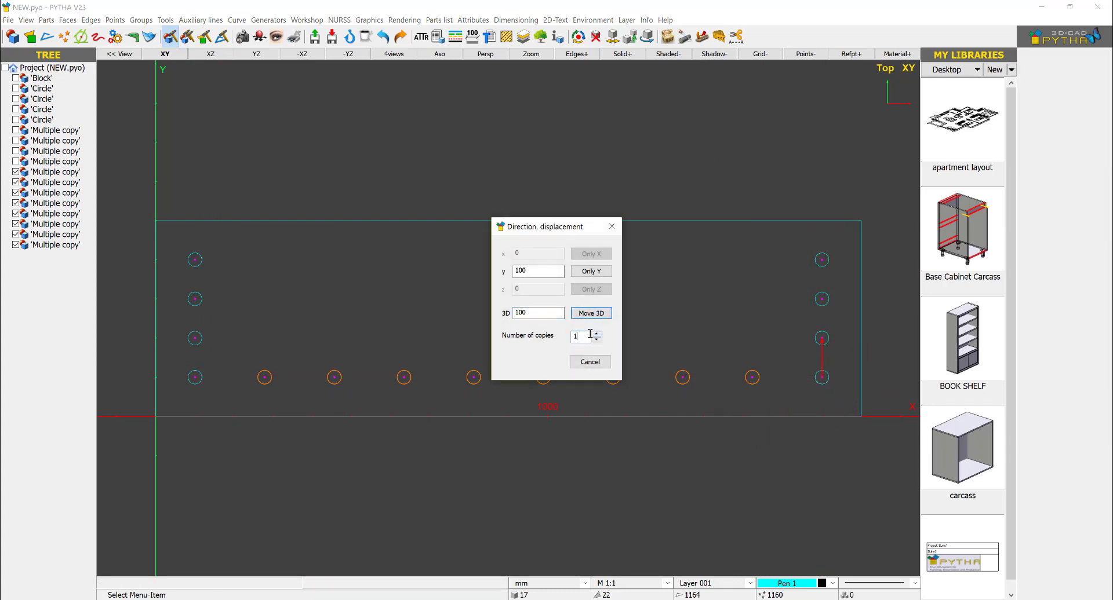
pyautogui.press('BackSpace')
pyautogui.write('32')
pyautogui.press('Return')
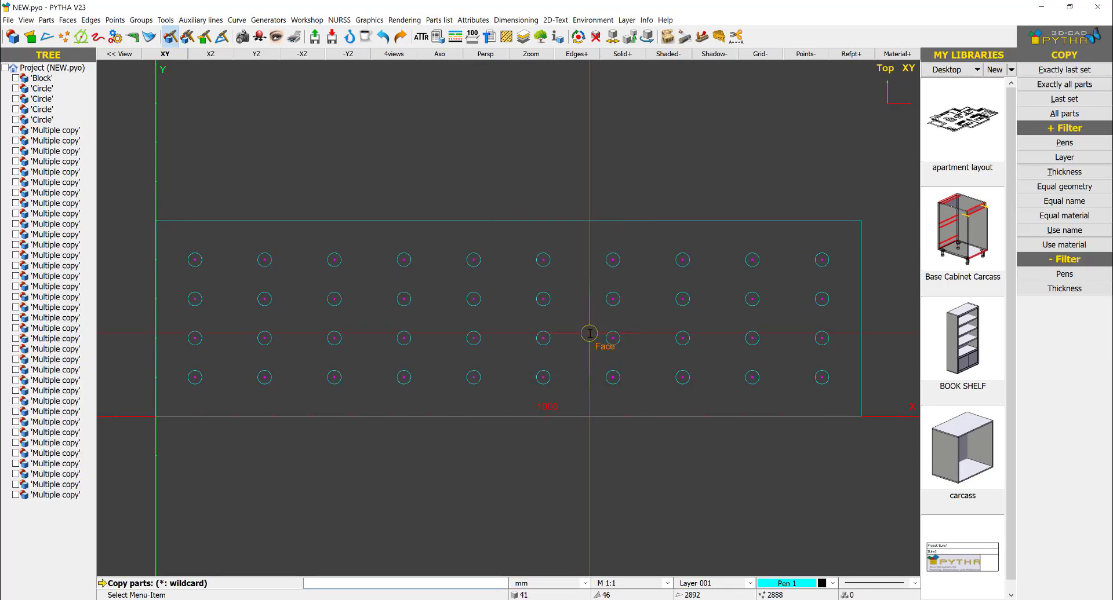
pyautogui.rightClick(504, 137)
# In the axonometric view, name the 1800 × 500 × 18 mm block Pegboard
pyautogui.click(434, 57)
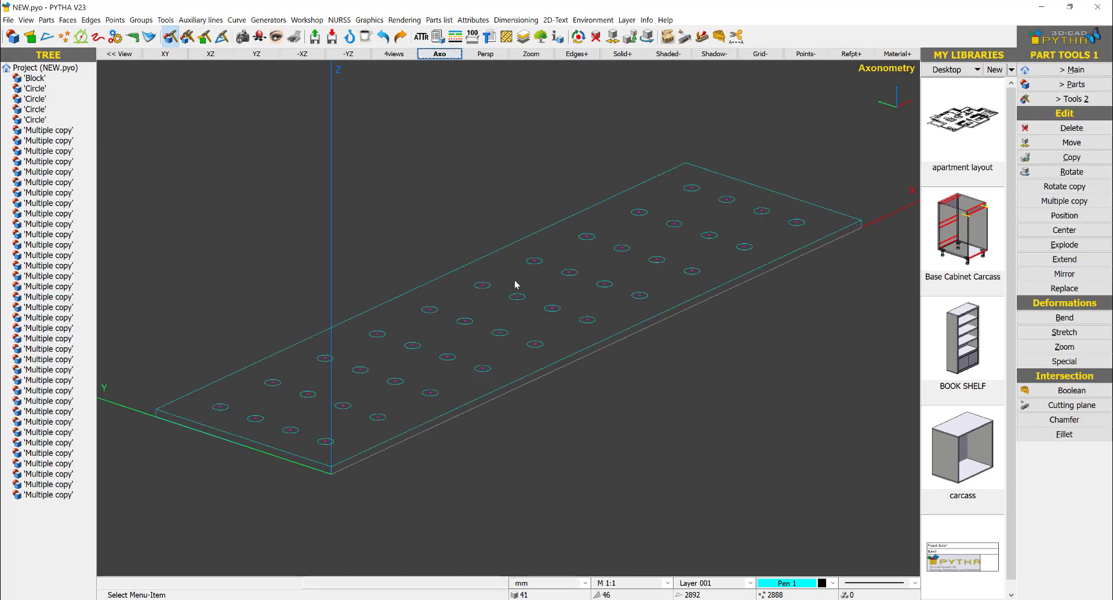
pyautogui.doubleClick(480, 267)
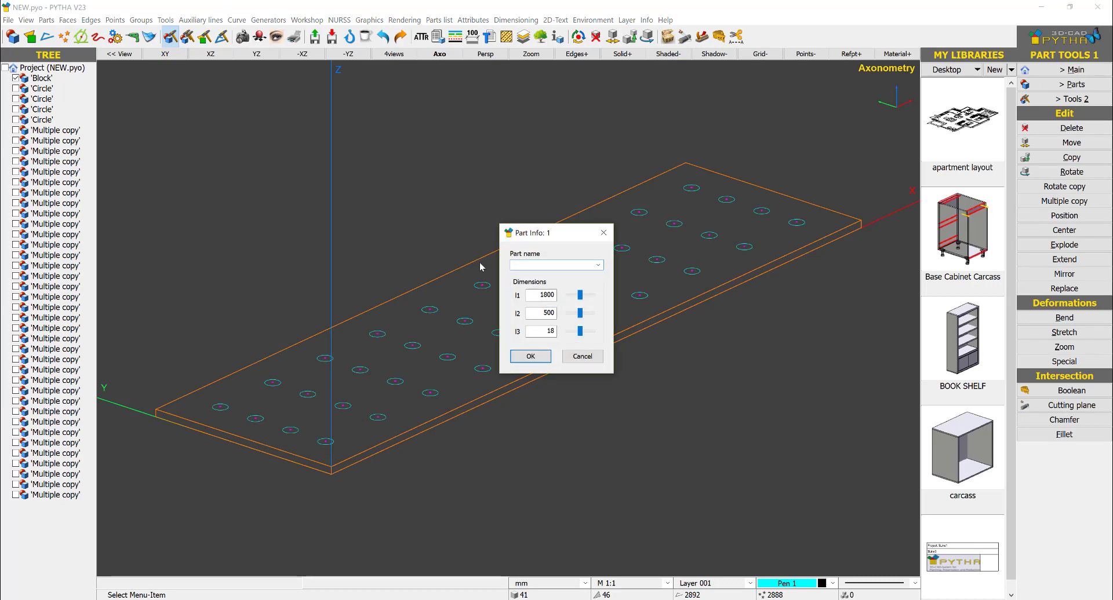
pyautogui.write('Peg')
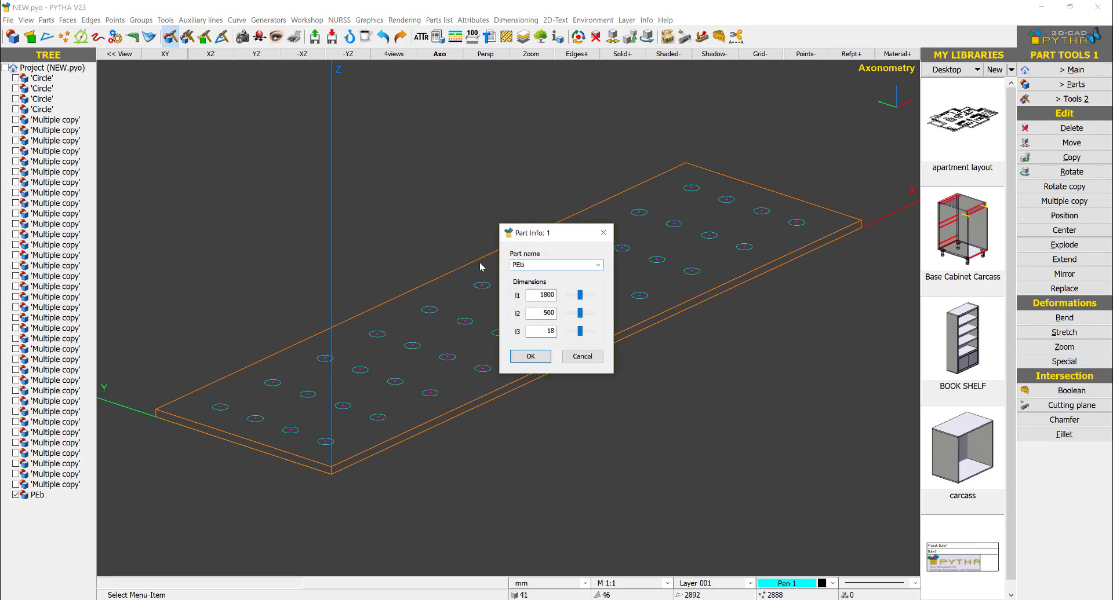
pyautogui.write('v')
pyautogui.write('oard')
pyautogui.press('Return')
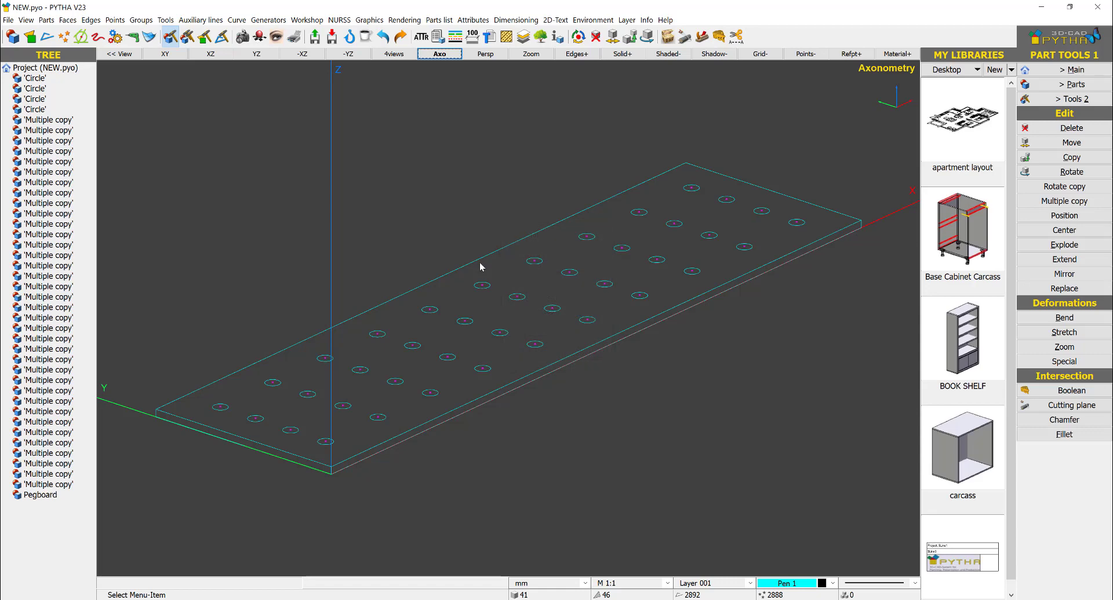
# Define the circles in the three columns nearest the Y axis as vertical holes with My holes, 19 mm deep with the red pen
pyautogui.click(169, 54)
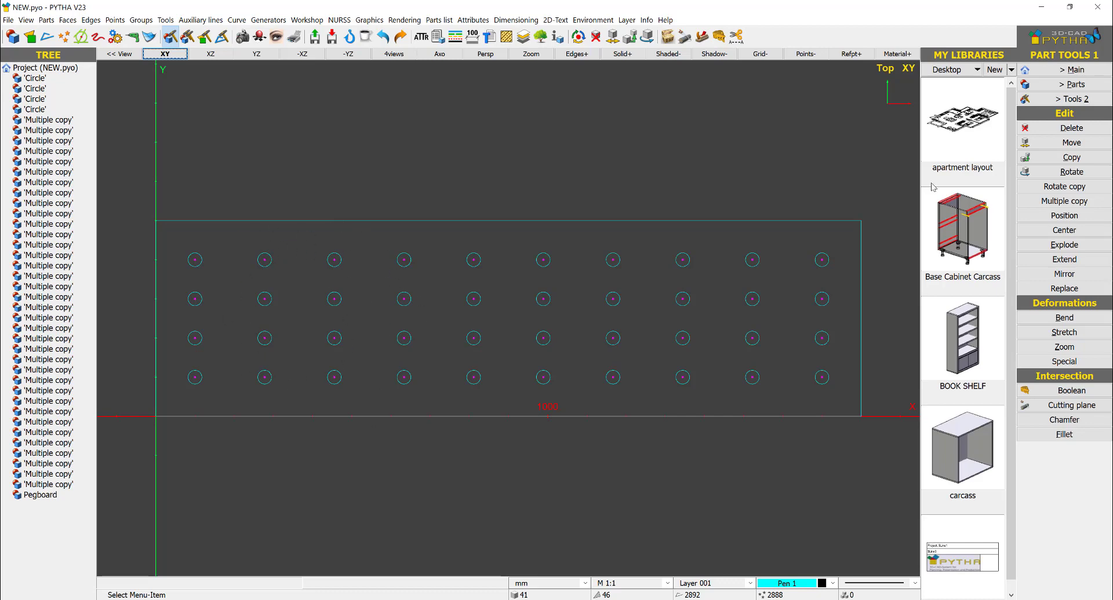
pyautogui.click(1063, 70)
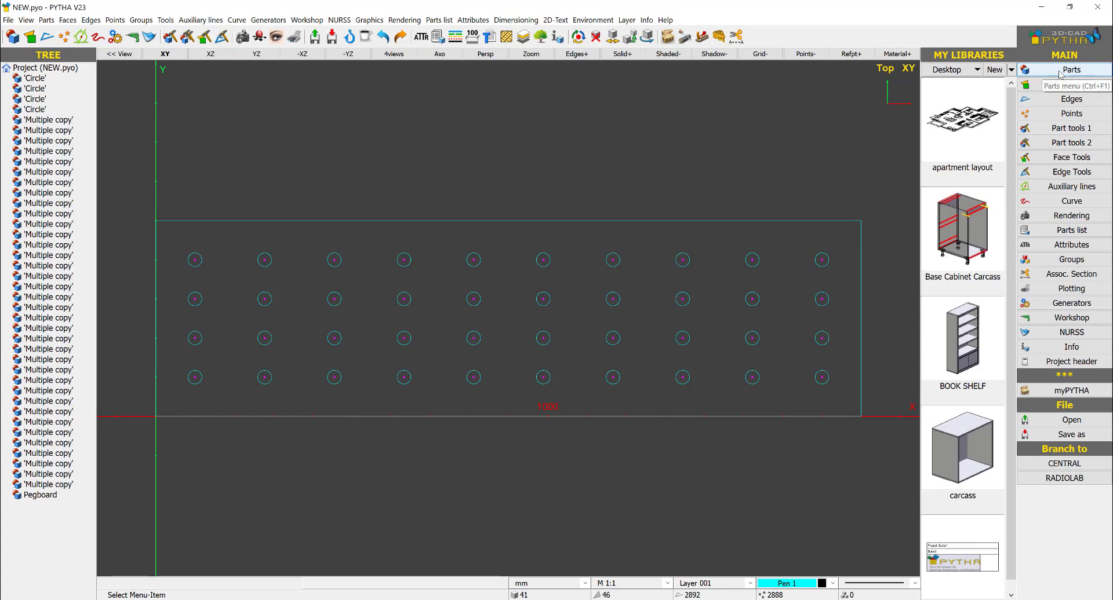
pyautogui.click(1073, 318)
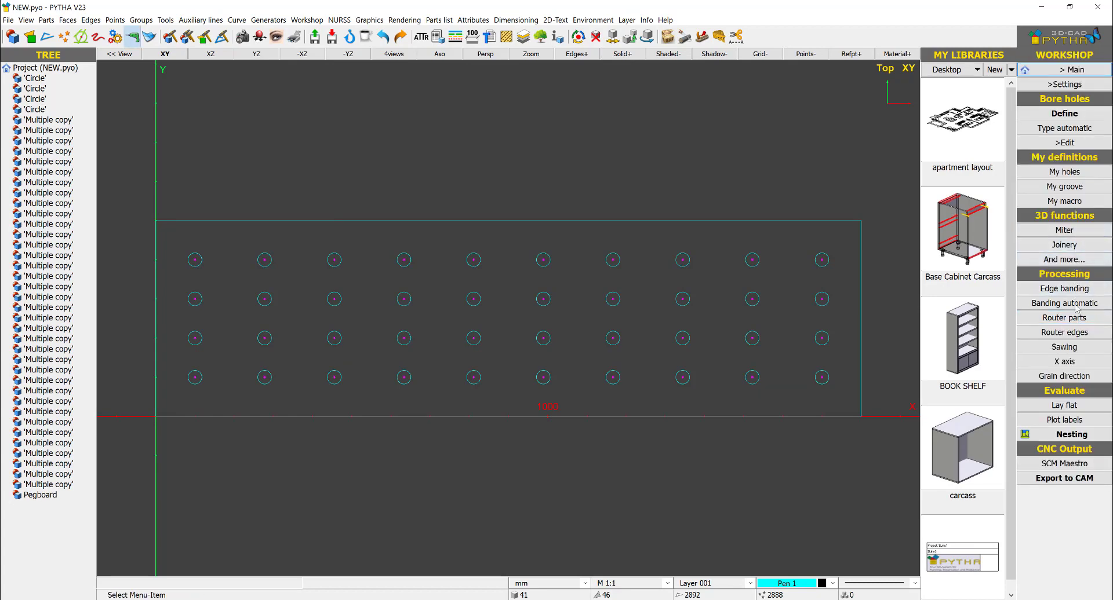
pyautogui.click(1064, 172)
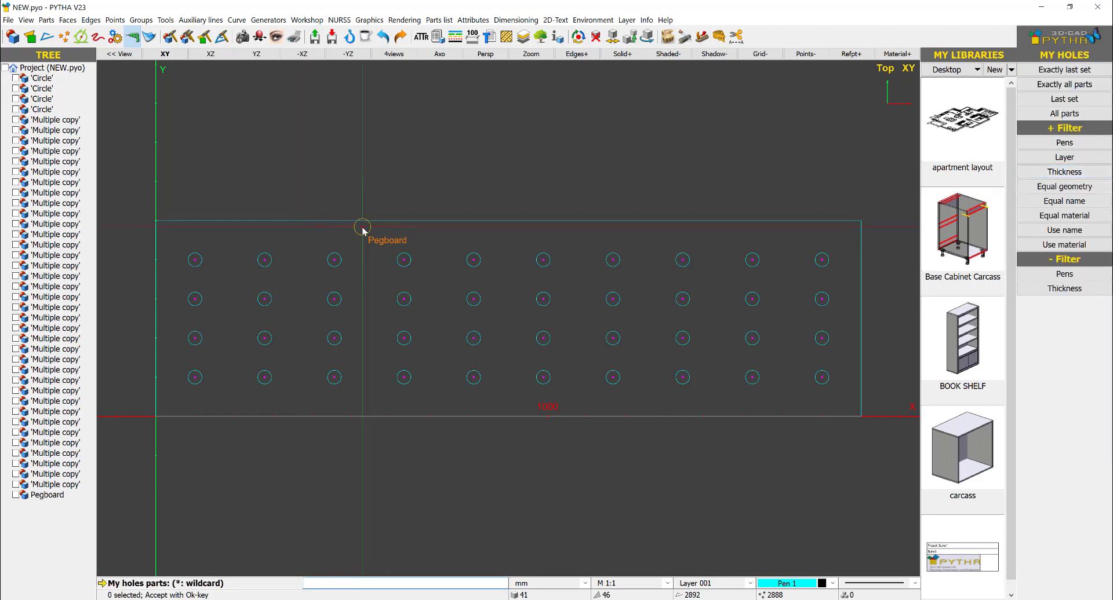
pyautogui.moveTo(363, 228); pyautogui.dragTo(175, 388)
pyautogui.rightClick(175, 388)
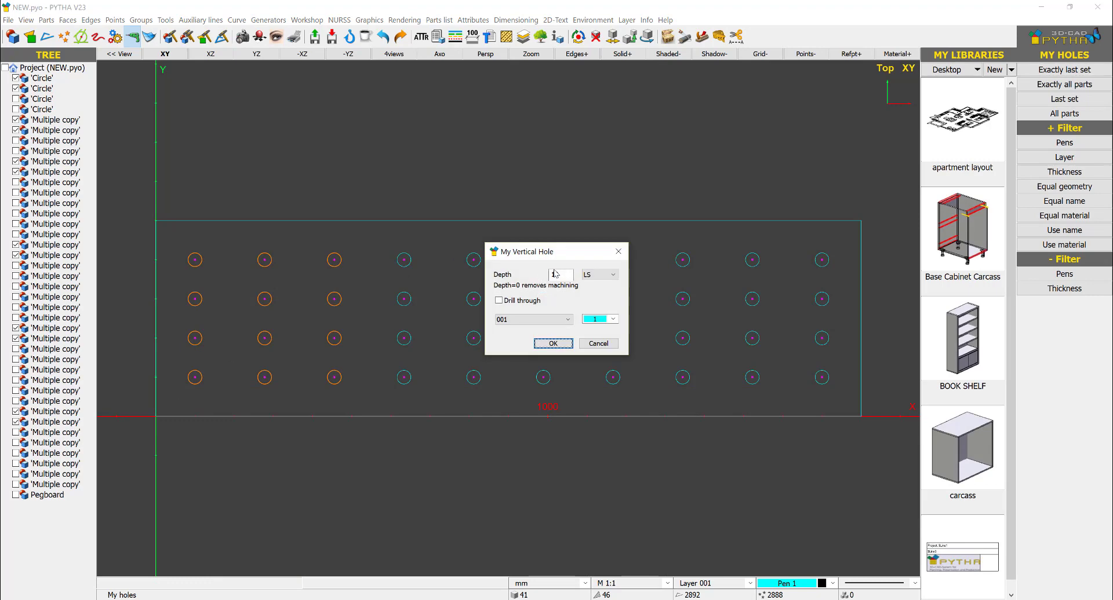
pyautogui.doubleClick(554, 274)
pyautogui.write('19')
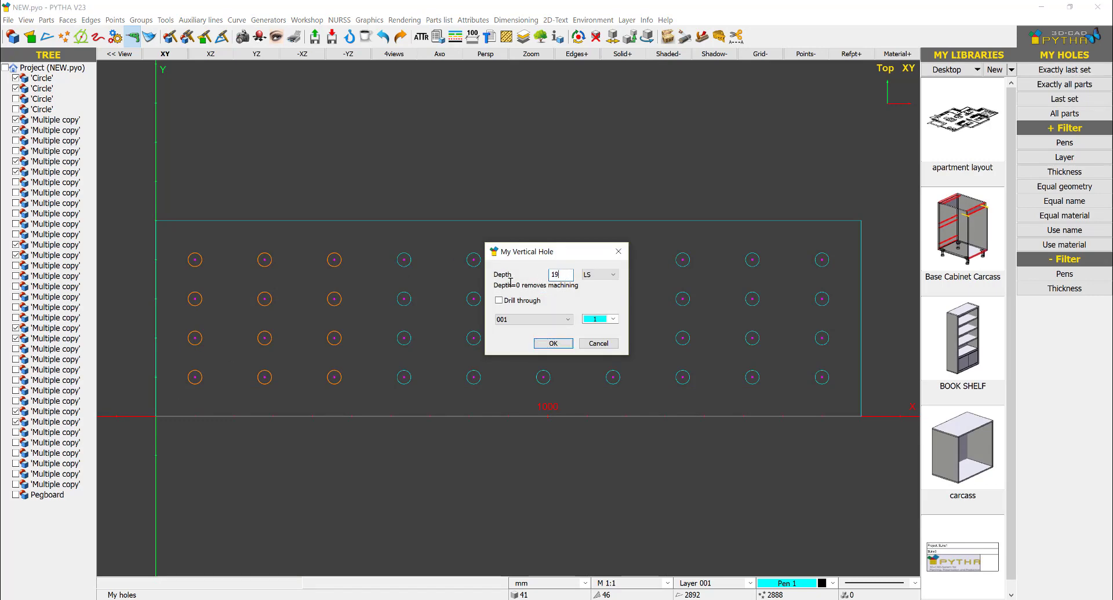
pyautogui.click(597, 319)
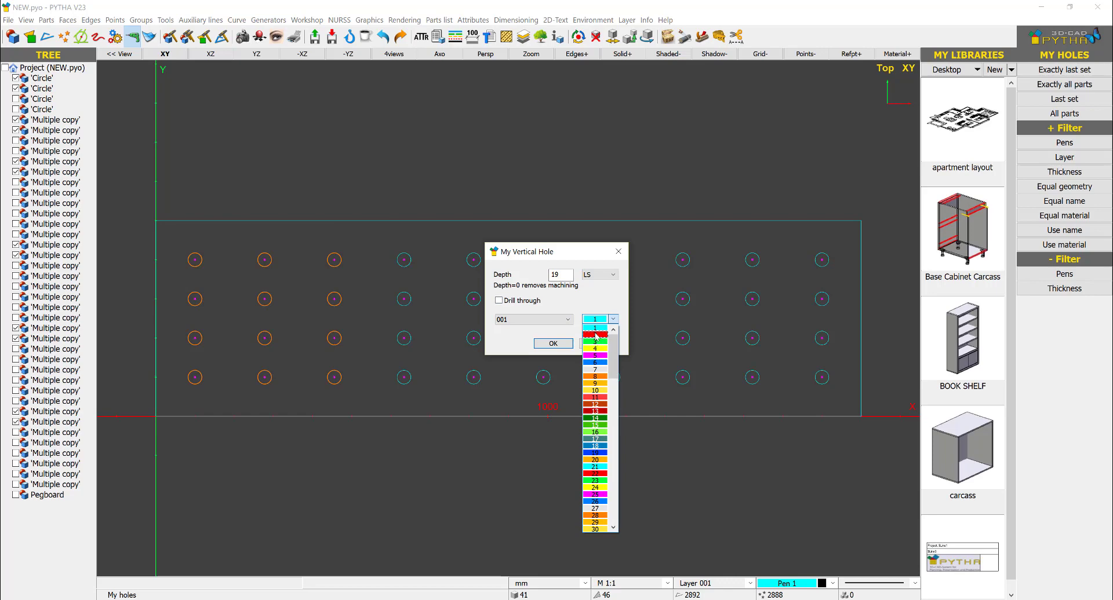
pyautogui.click(596, 335)
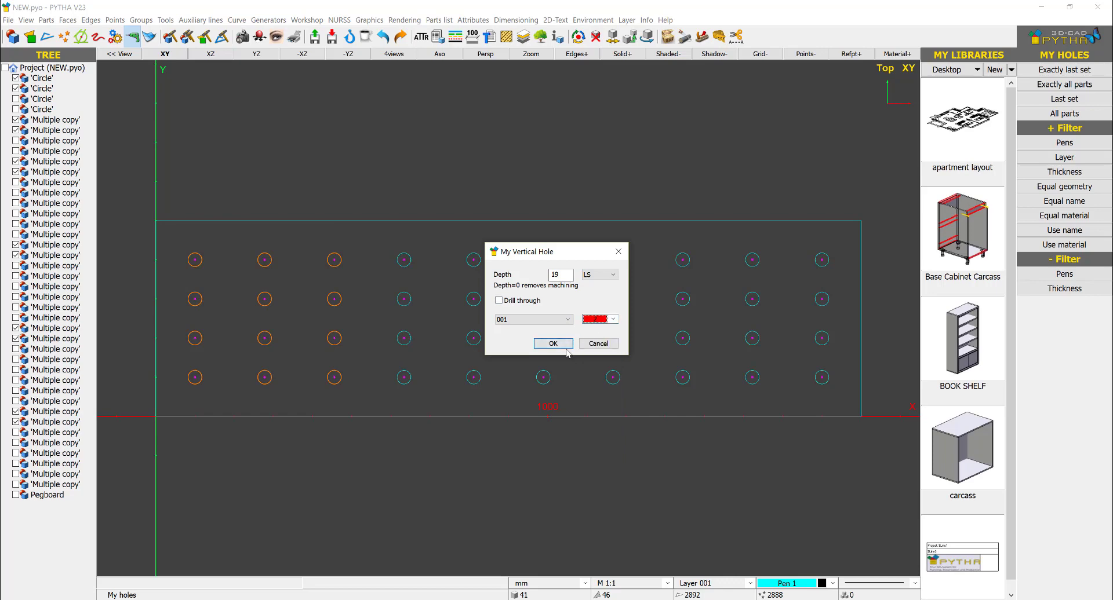
pyautogui.click(543, 344)
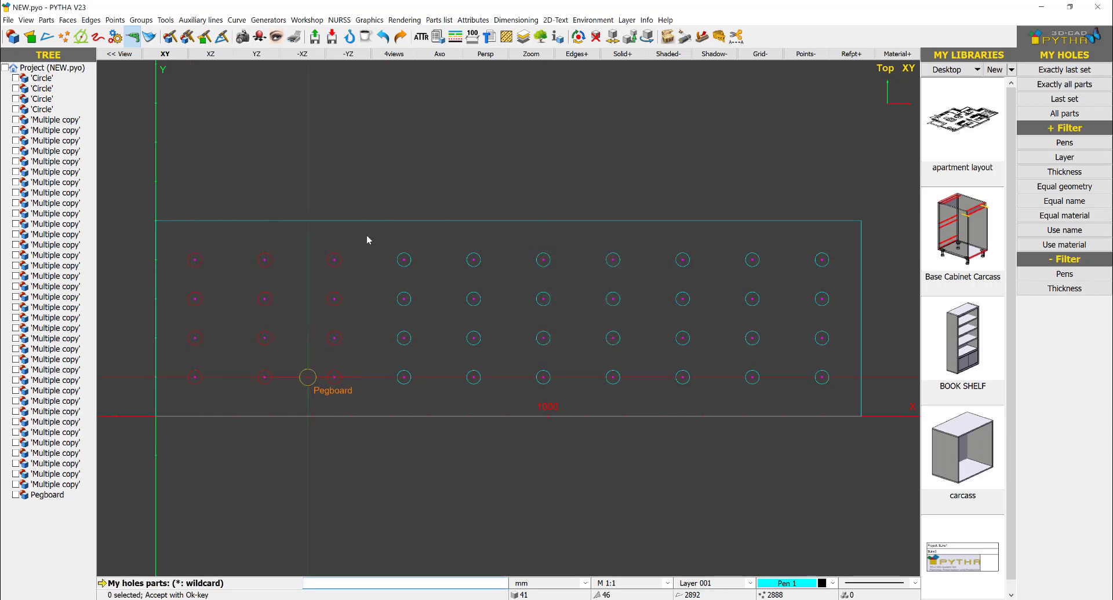
pyautogui.click(614, 238)
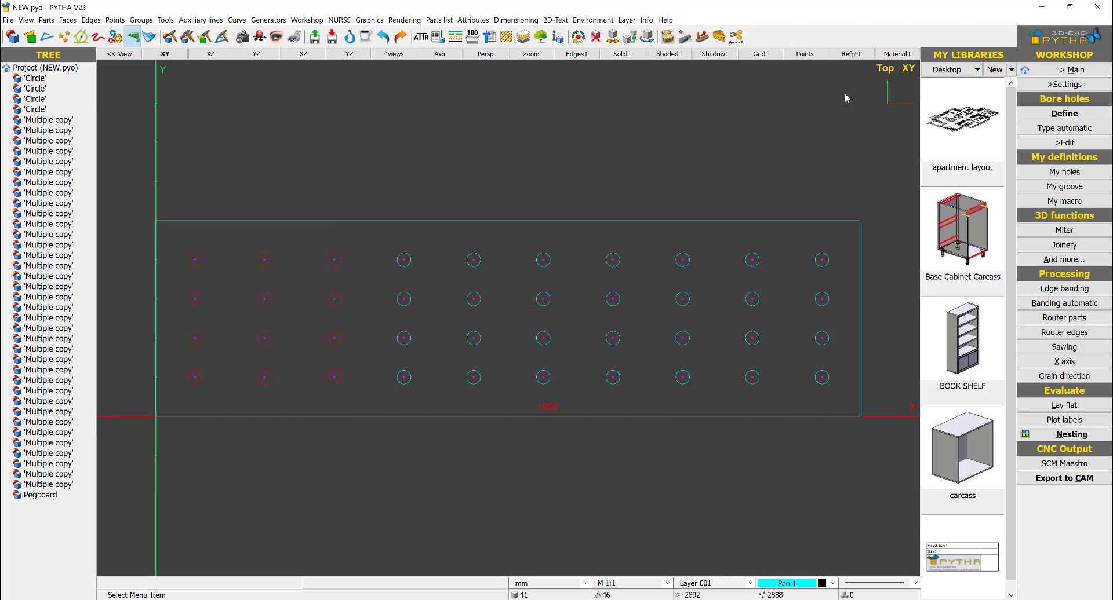
# Review the workshop's tool definitions, including the drills, routers and saw, and return to the workshop functions
pyautogui.click(1064, 84)
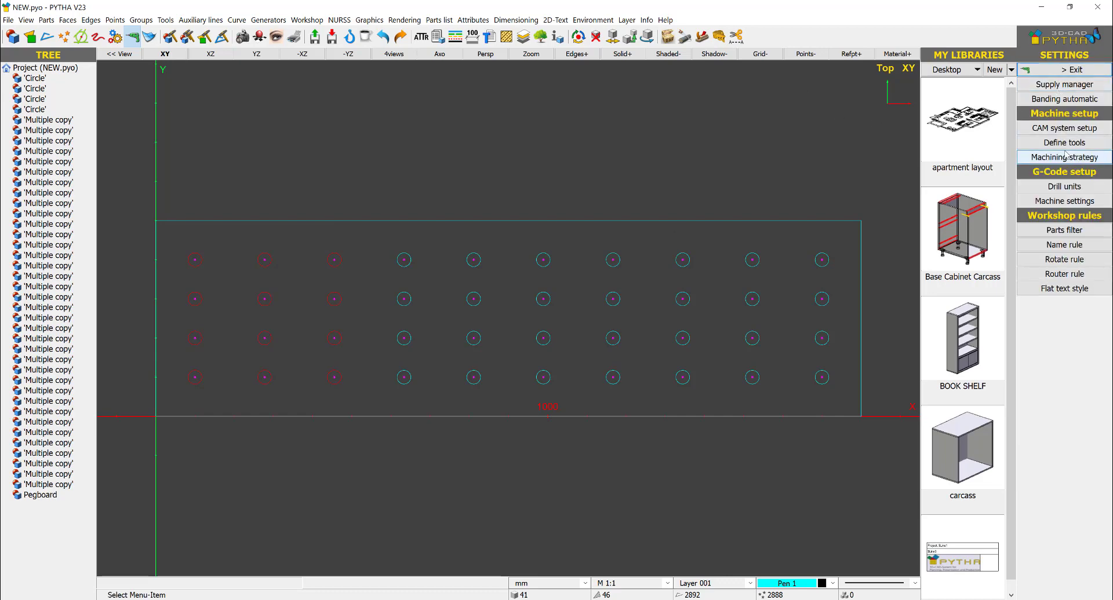
pyautogui.click(1064, 143)
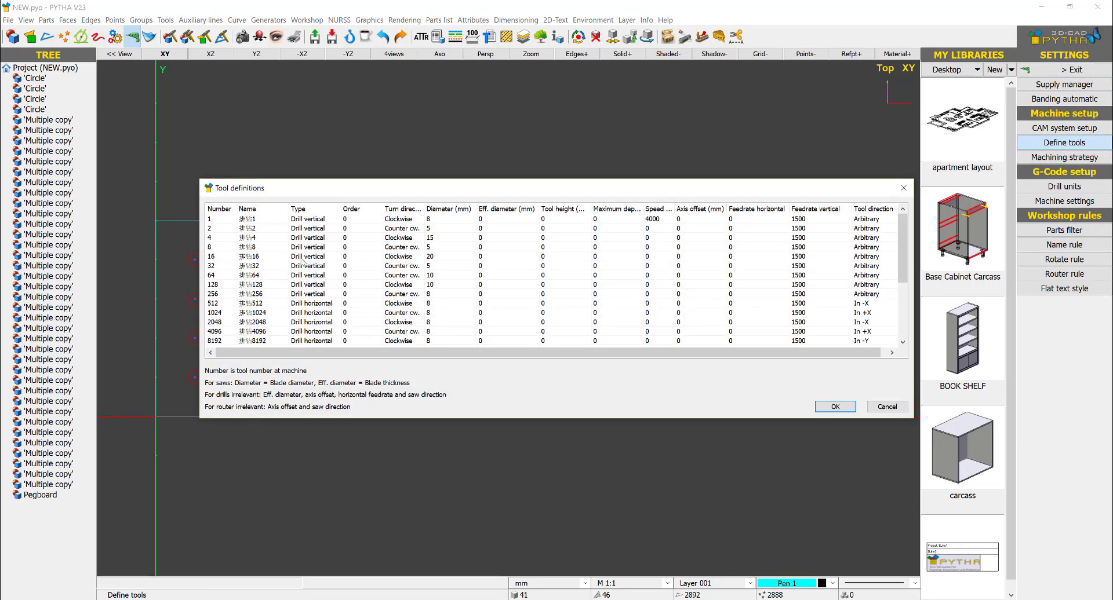
pyautogui.scroll(-4, 314, 306)
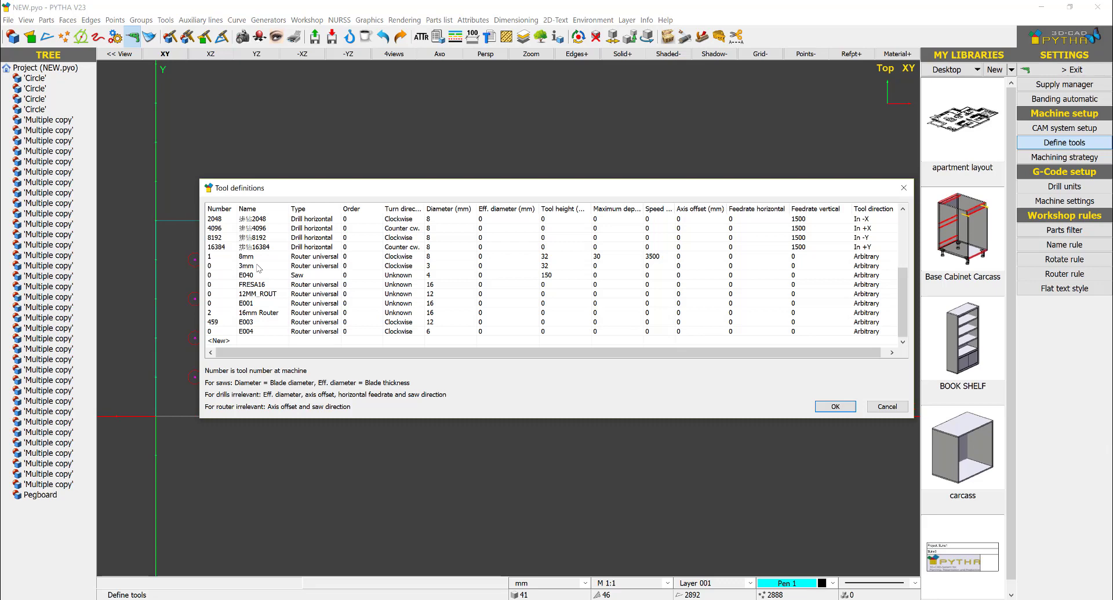
pyautogui.click(903, 188)
pyautogui.click(1050, 69)
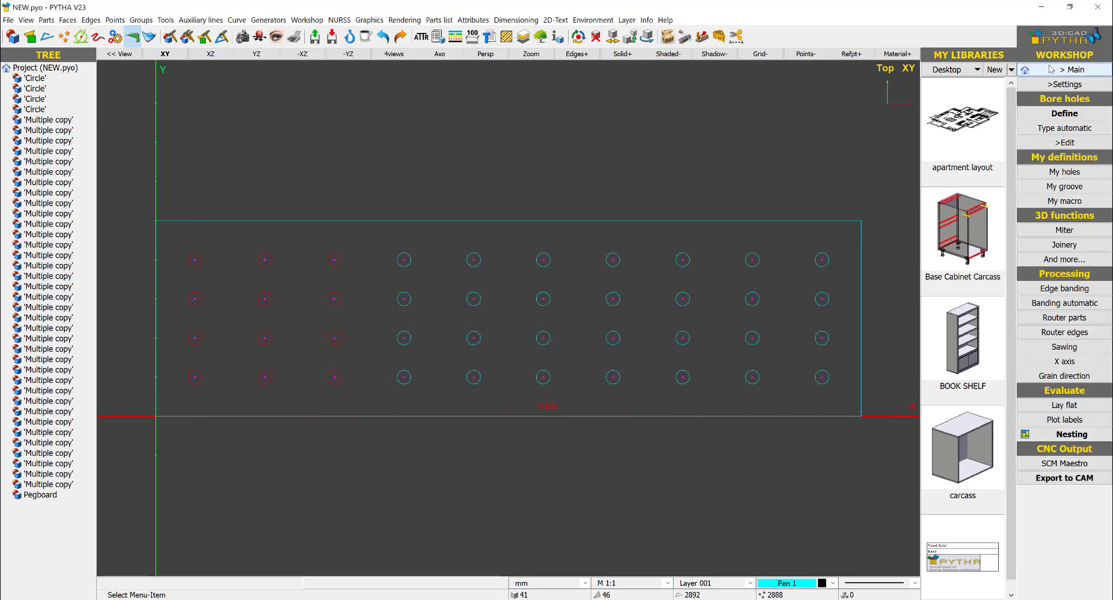
# Apply a Router edges pocket to the circles in the middle four columns, using the 8mm tool with alignment r
pyautogui.click(1063, 335)
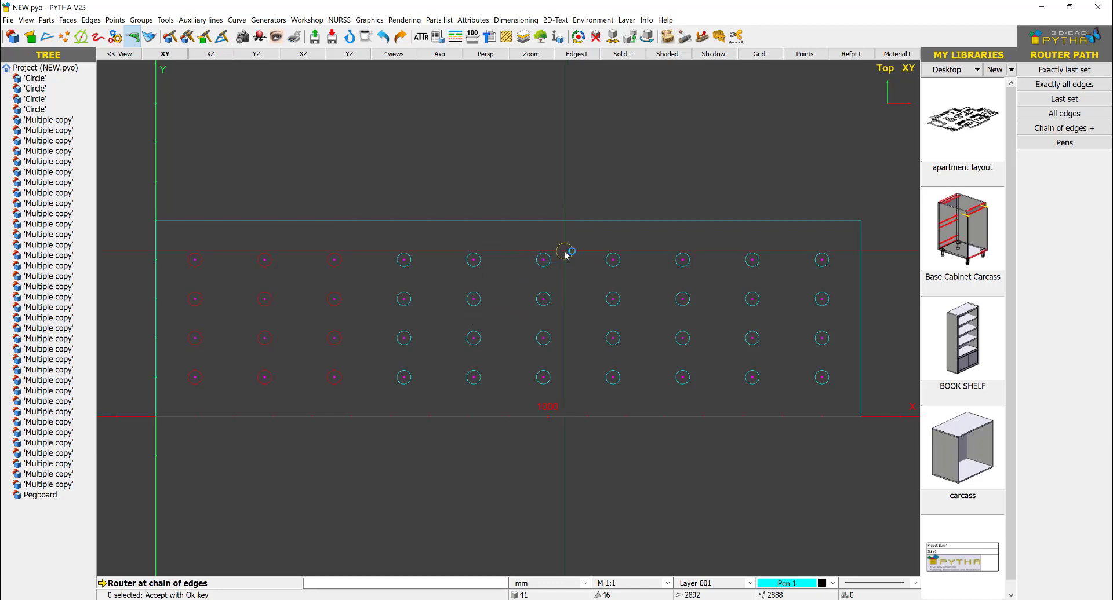
pyautogui.moveTo(641, 245); pyautogui.dragTo(387, 397)
pyautogui.rightClick(388, 398)
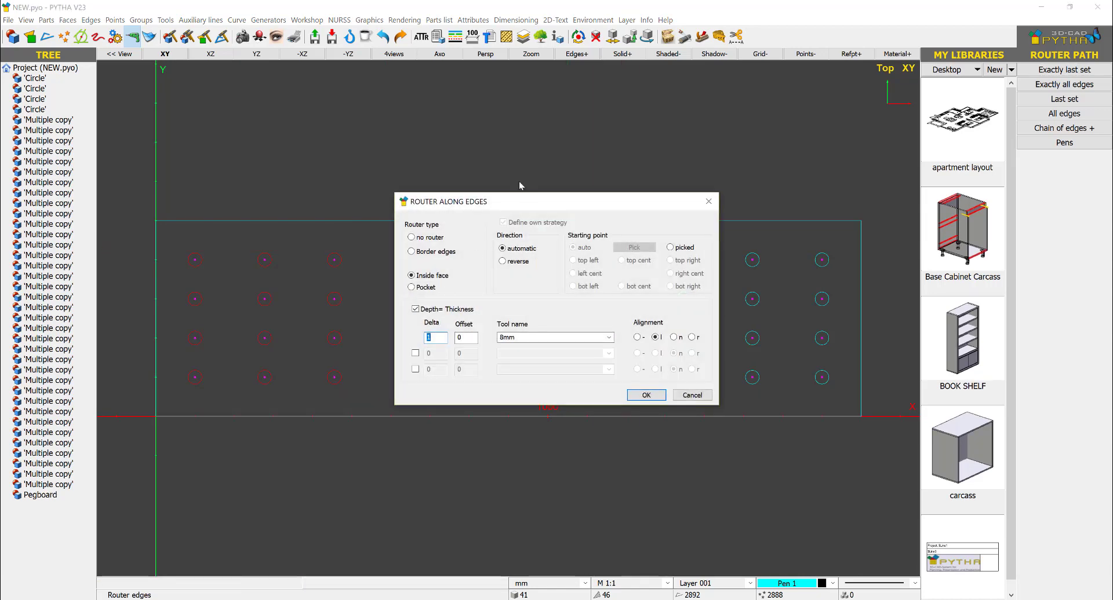
pyautogui.moveTo(521, 211); pyautogui.dragTo(776, 203)
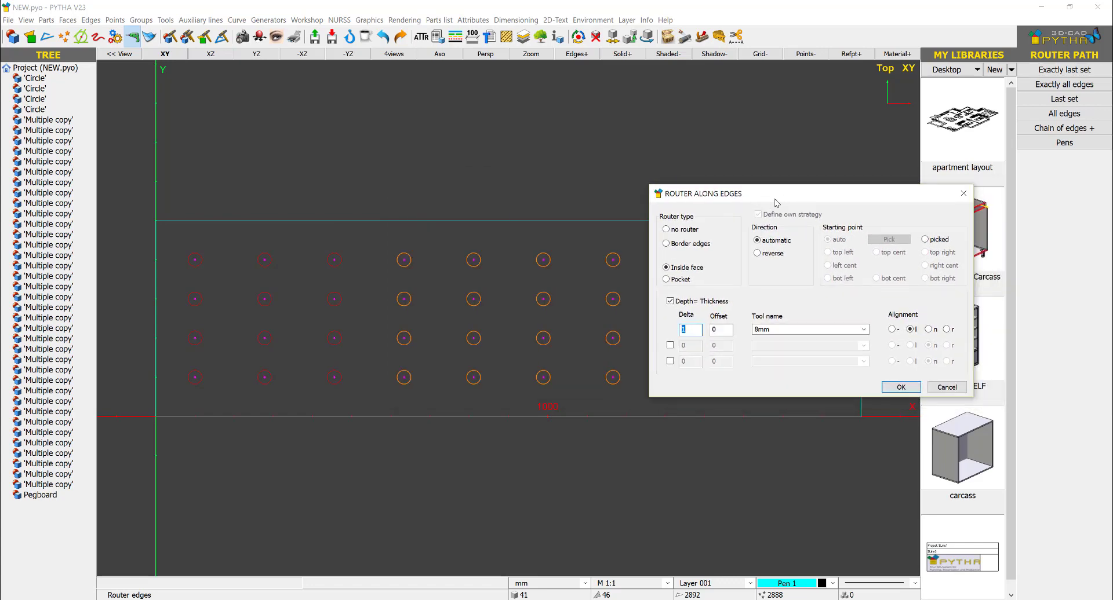
pyautogui.click(683, 280)
pyautogui.click(948, 330)
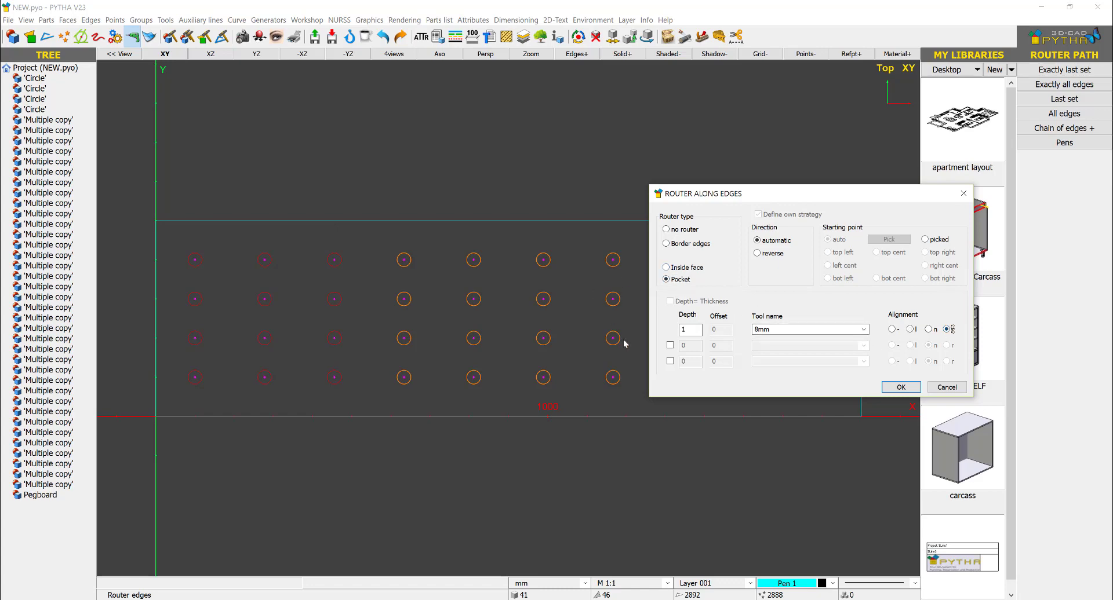
pyautogui.doubleClick(685, 330)
pyautogui.click(901, 388)
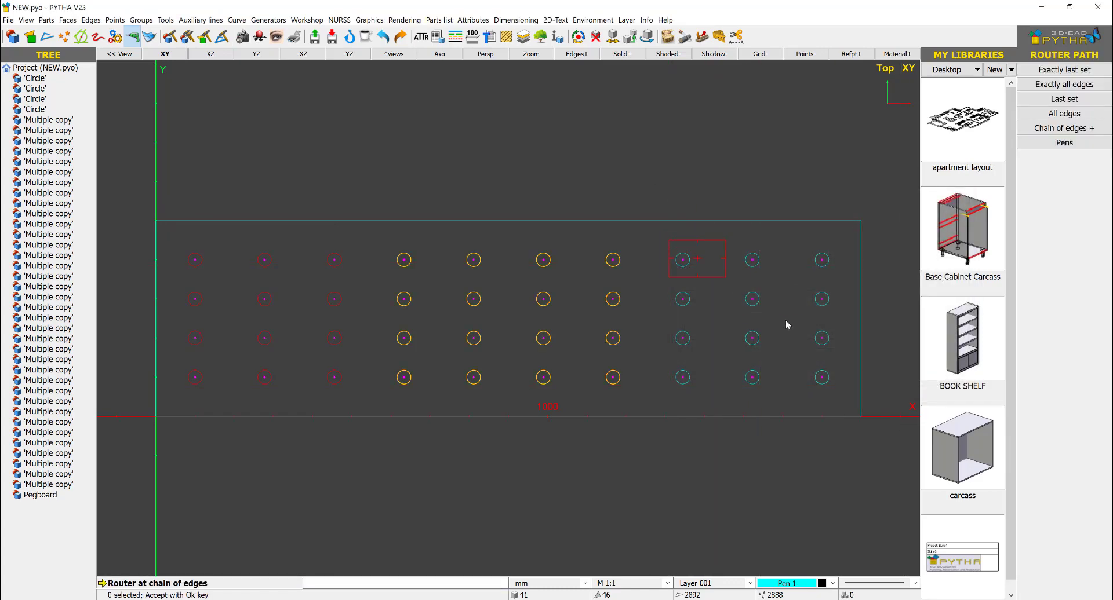
# Apply an Inside face router path to the circles in the last three columns: depth equal to thickness, delta 1, 8mm tool, alignment l
pyautogui.click(846, 398)
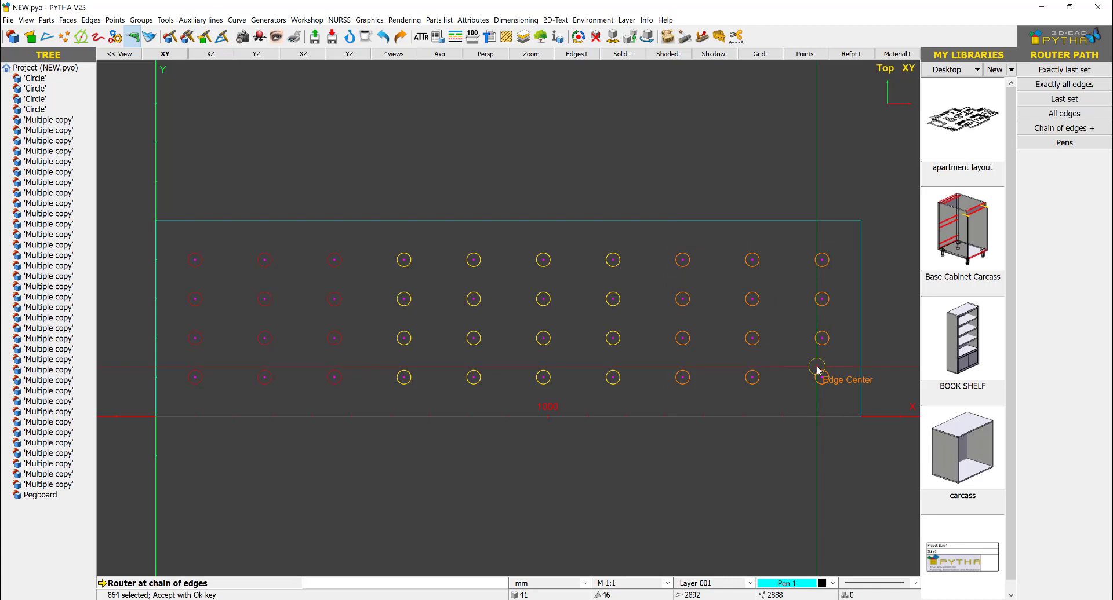
pyautogui.rightClick(819, 371)
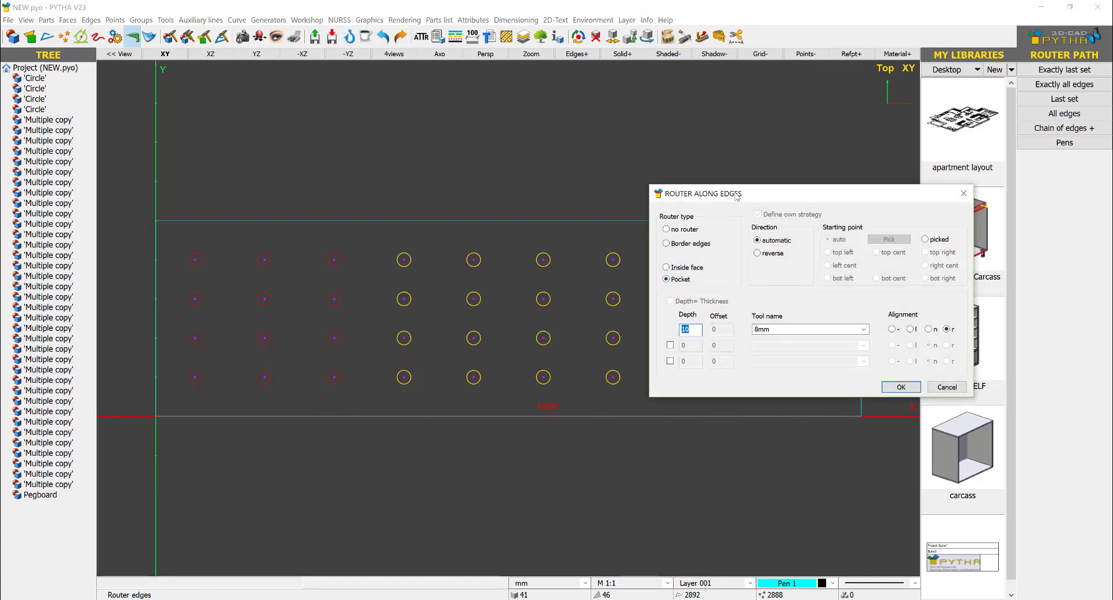
pyautogui.moveTo(737, 197); pyautogui.dragTo(397, 219)
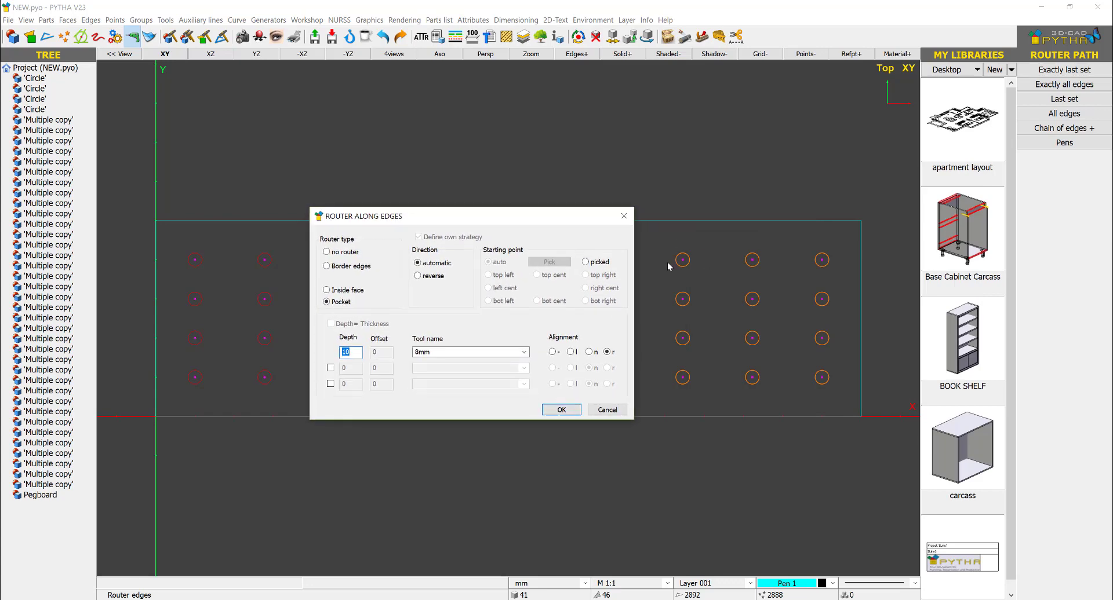
pyautogui.click(352, 290)
pyautogui.click(572, 353)
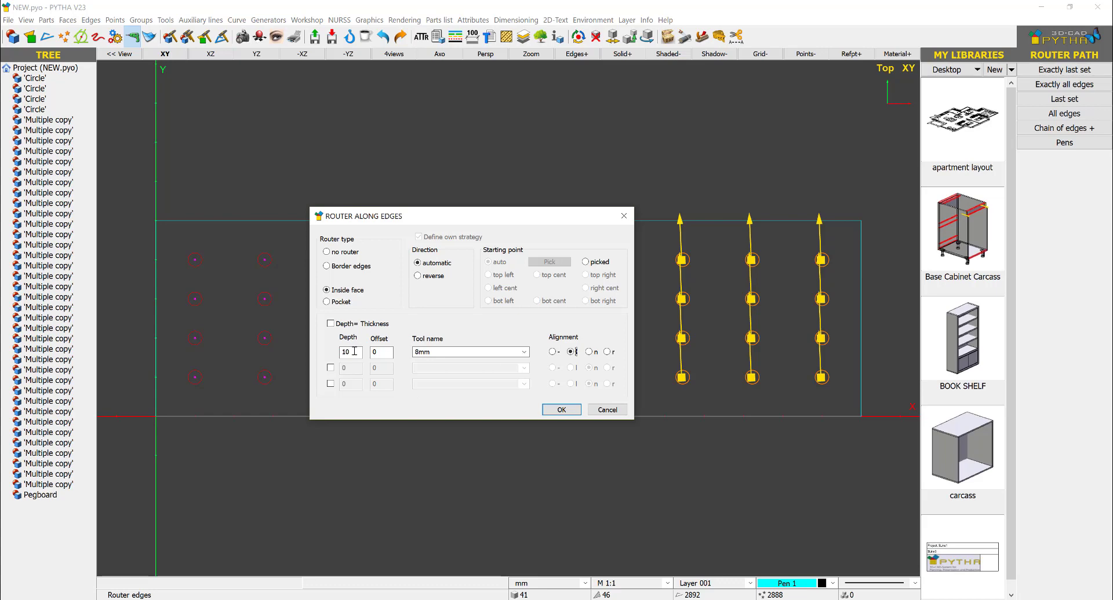
pyautogui.click(340, 324)
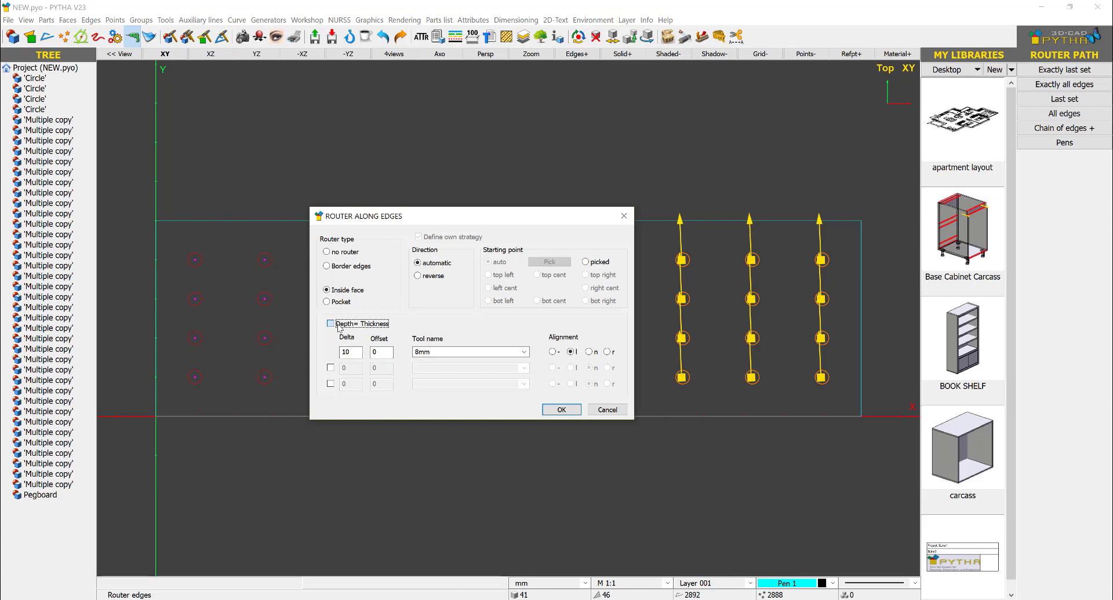
pyautogui.doubleClick(355, 352)
pyautogui.write('1')
pyautogui.click(566, 410)
pyautogui.press('Escape')
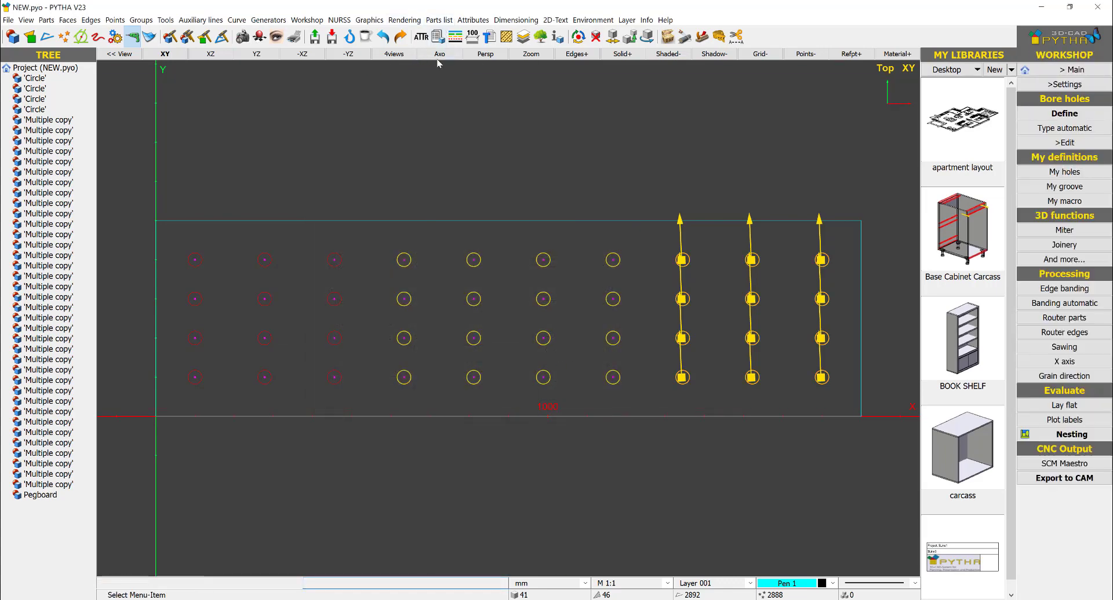
# In the axonometric view, confirm SCM Maestro as the CAM system and export the Pegboard part to CAM
pyautogui.click(439, 54)
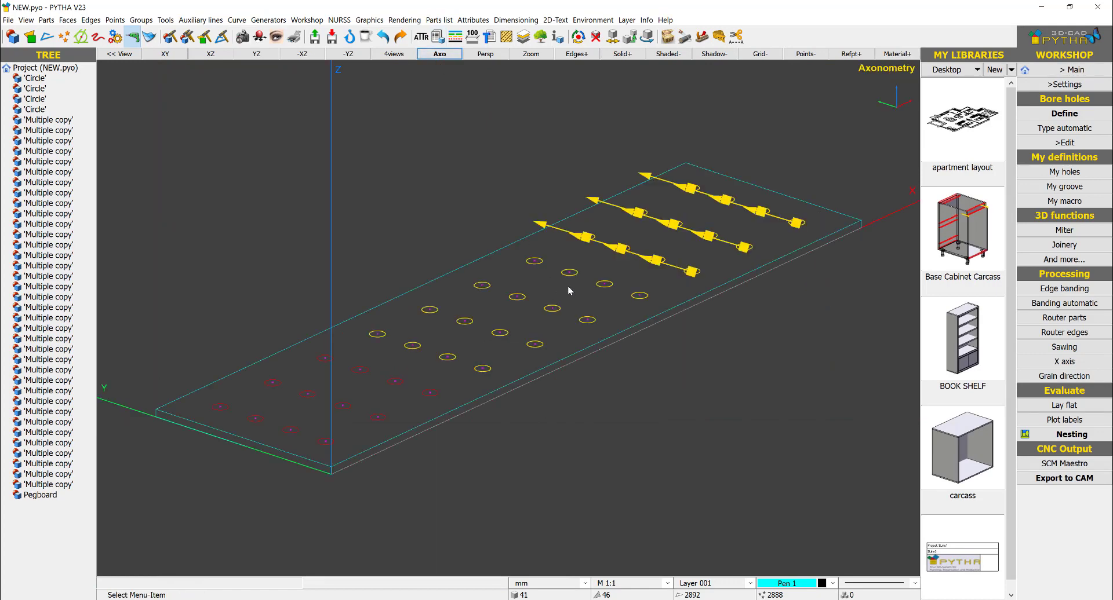
pyautogui.moveTo(495, 298); pyautogui.dragTo(545, 305, button='middle')
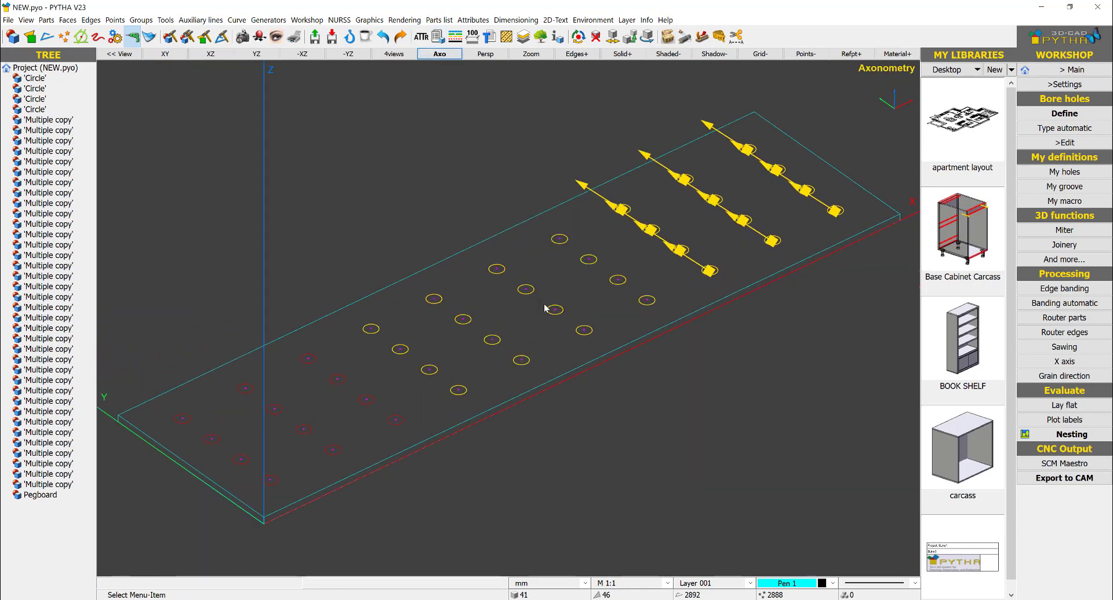
pyautogui.click(1068, 464)
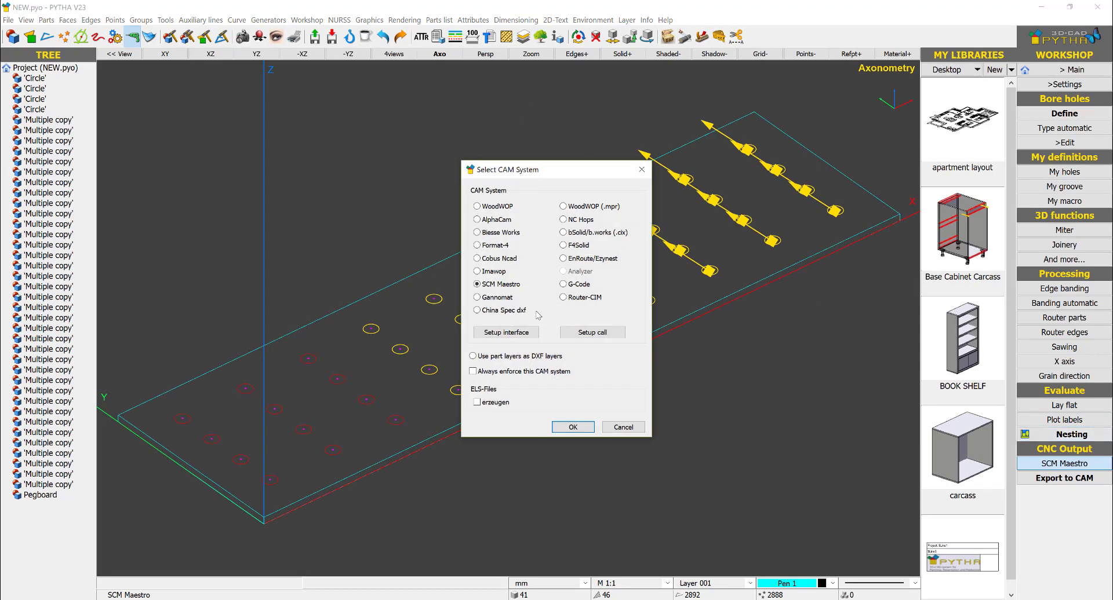
pyautogui.click(572, 427)
pyautogui.click(1077, 478)
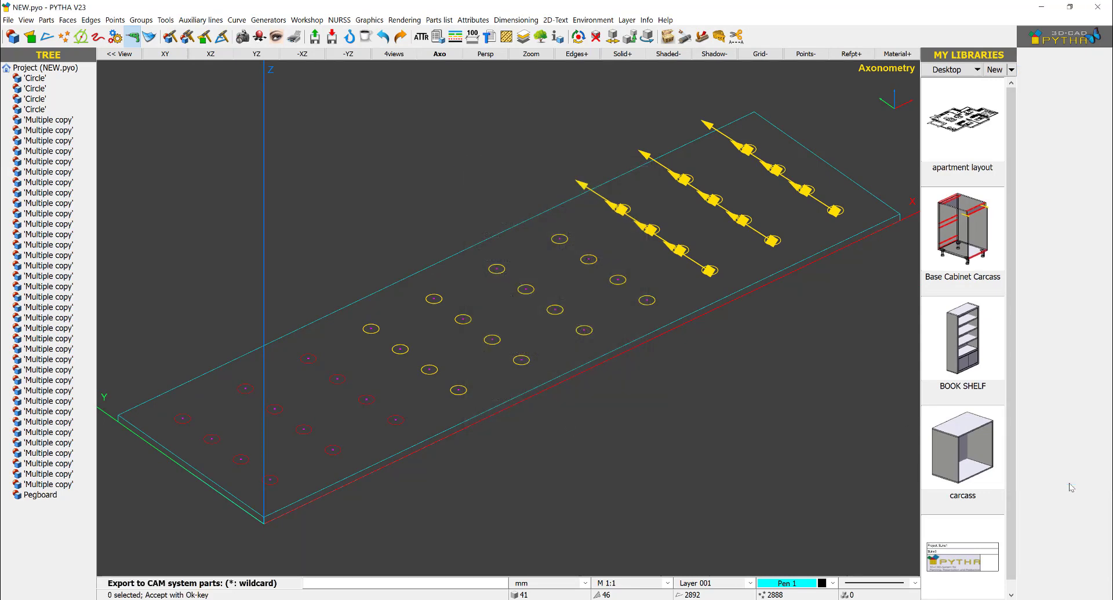
pyautogui.click(692, 307)
pyautogui.press('Return')
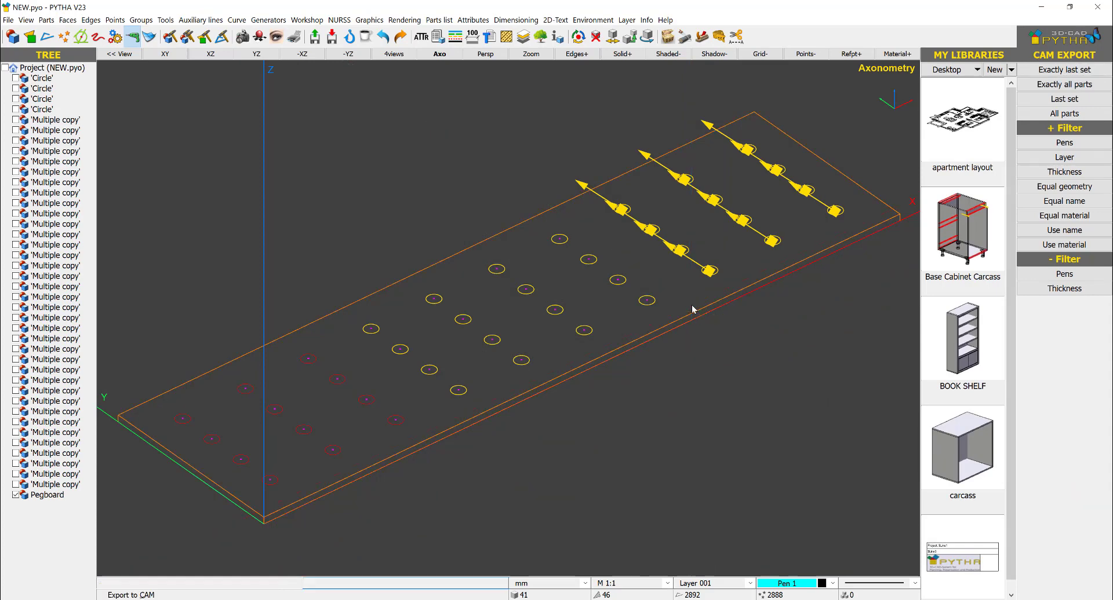
pyautogui.press('Return')
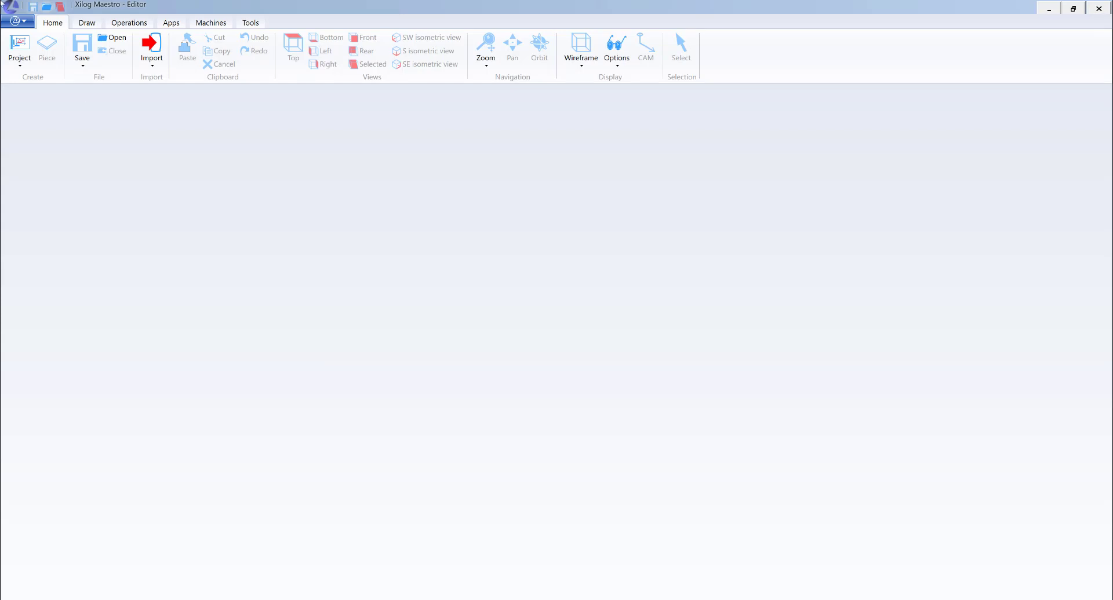
pyautogui.click(151, 55)
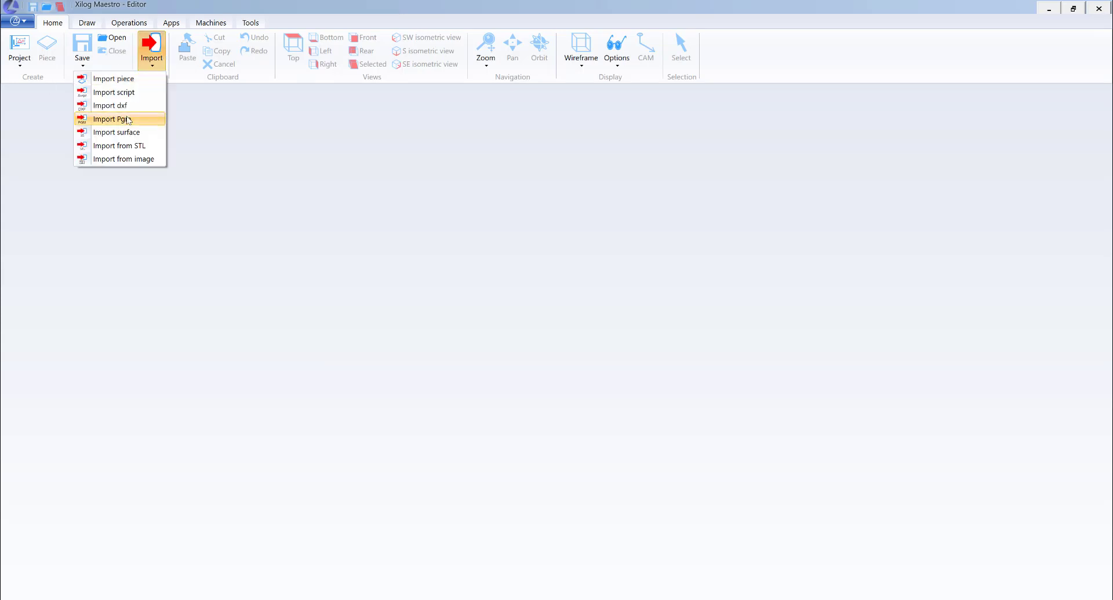
pyautogui.click(130, 95)
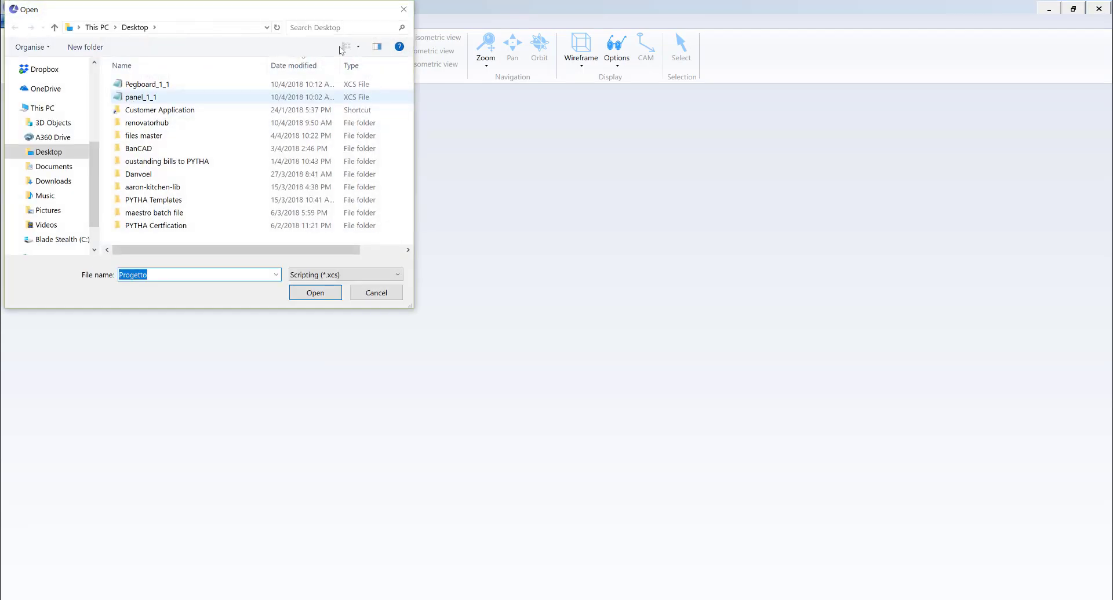
pyautogui.click(403, 9)
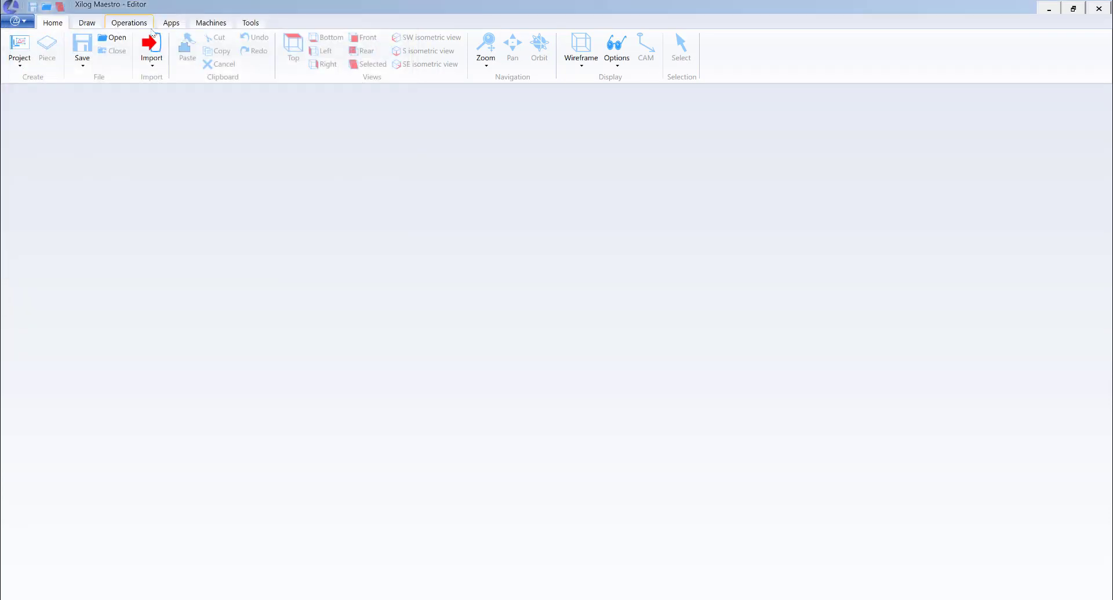
# Select the def tool set for the machine in Xilog Maestro
pyautogui.click(251, 22)
pyautogui.click(211, 23)
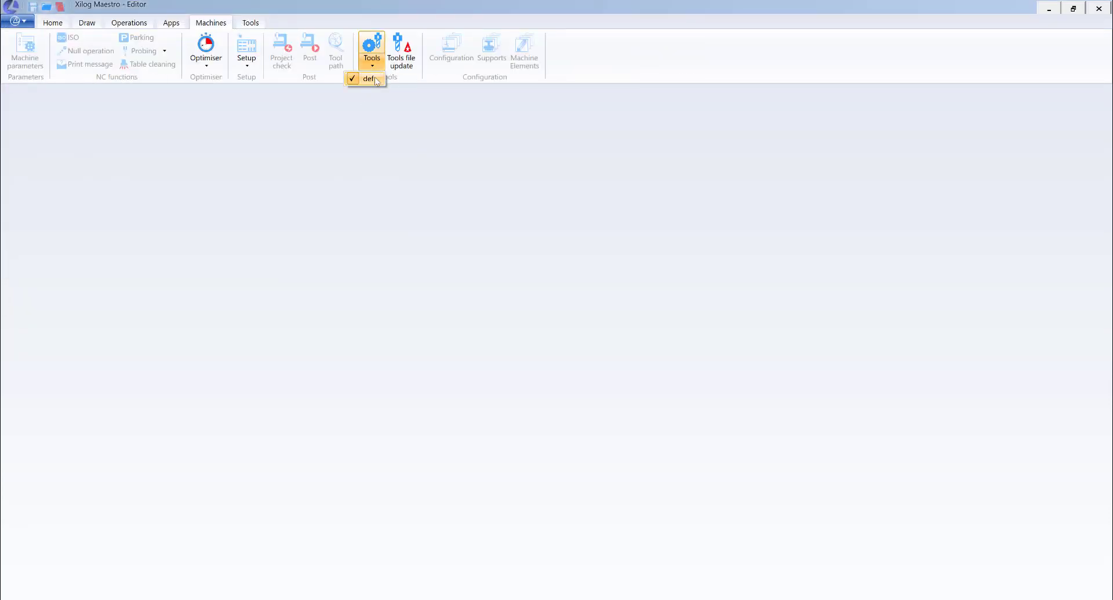
pyautogui.click(365, 79)
pyautogui.click(53, 22)
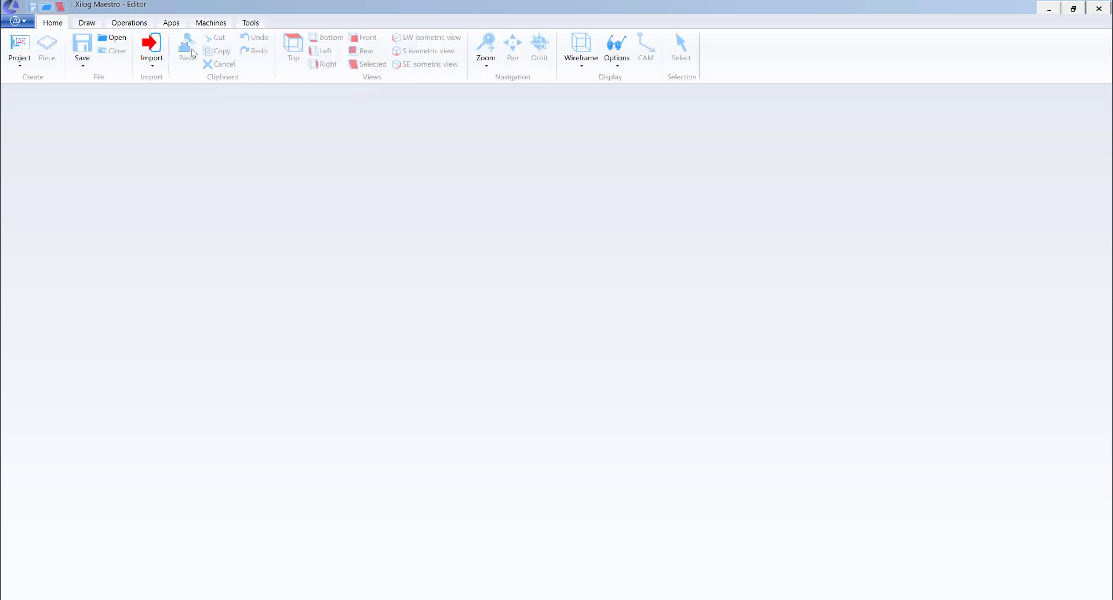
# Import the Pegboard_1_1 script from the Desktop into Xilog Maestro
pyautogui.click(150, 55)
pyautogui.click(150, 91)
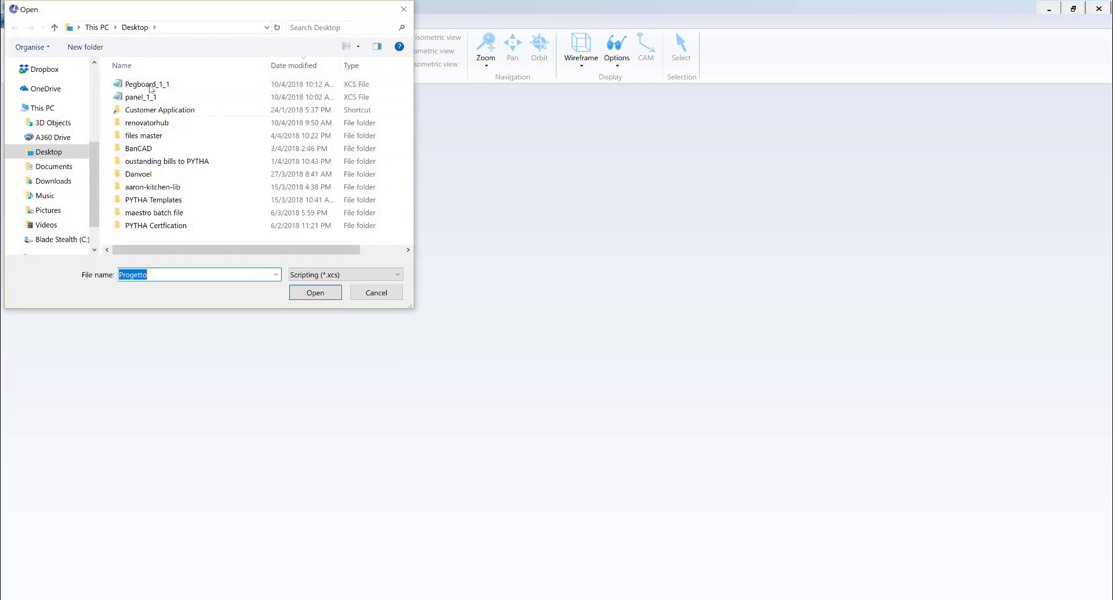
pyautogui.doubleClick(148, 84)
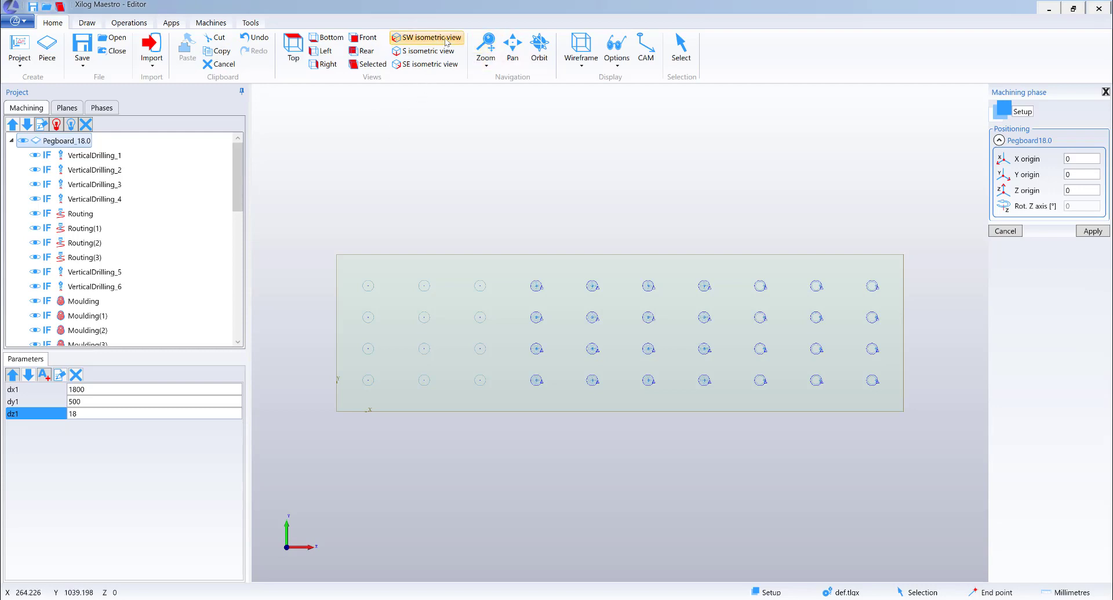
# Examine the imported drilling and routing operations on the pegboard in the SW isometric view
pyautogui.click(428, 37)
pyautogui.scroll(5, 486, 258)
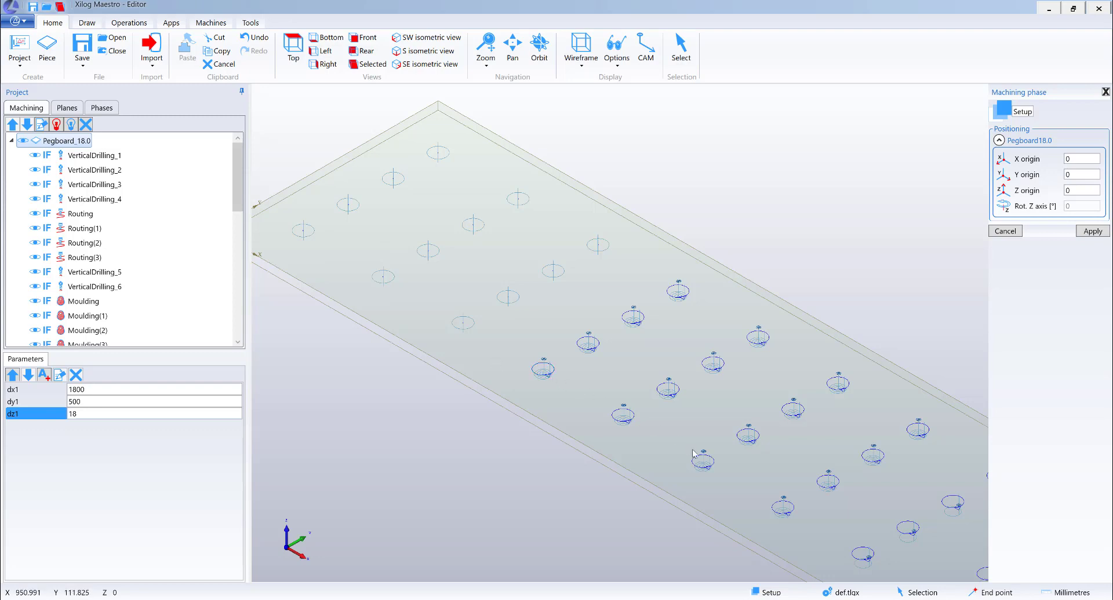
pyautogui.scroll(-5, 549, 337)
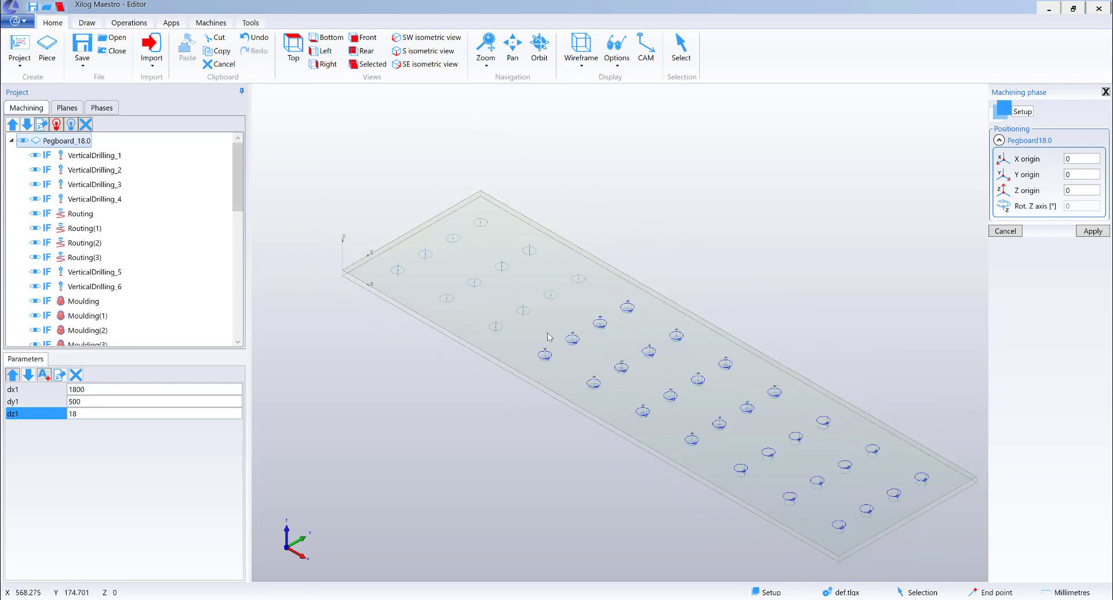
pyautogui.scroll(5, 865, 526)
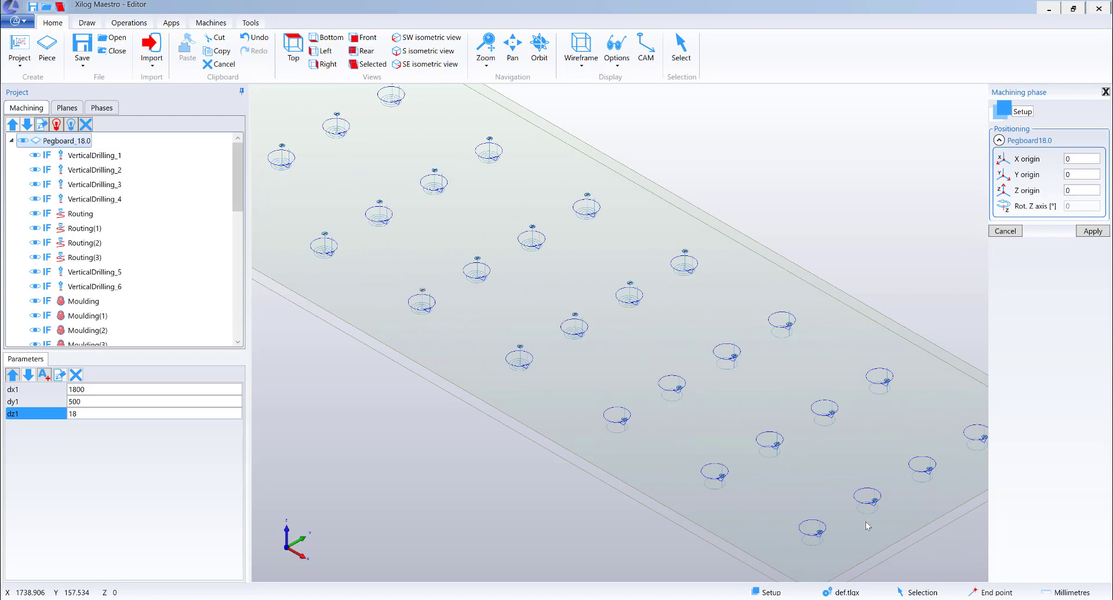
pyautogui.scroll(-5, 865, 524)
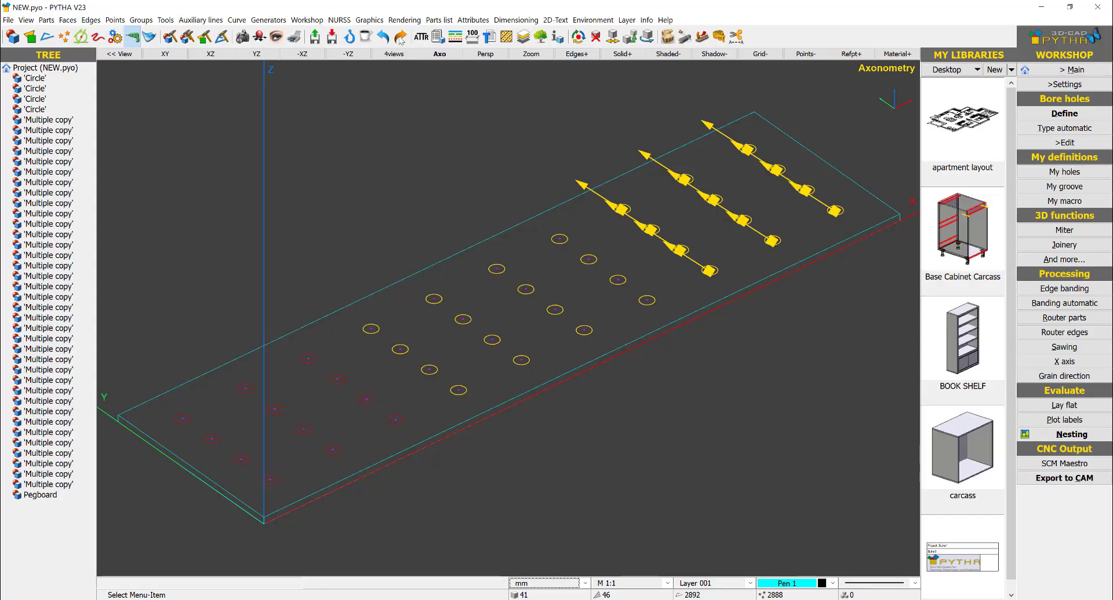
# Back in PYTHA's top view, start a Smart extend of the pegboard and all circles along its full length along X, and enter the new length
pyautogui.click(165, 54)
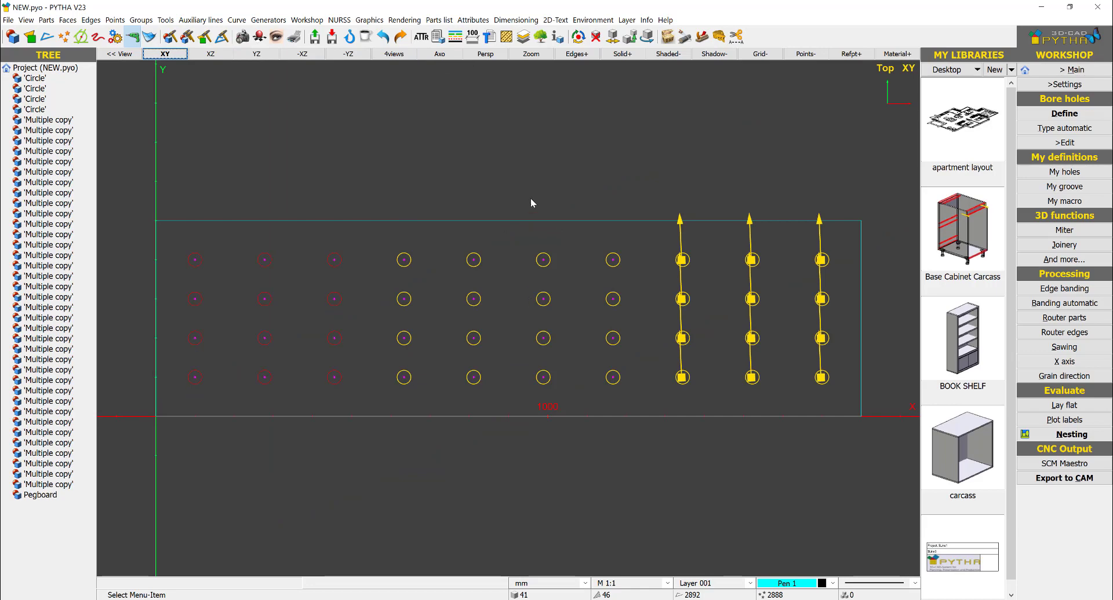
pyautogui.scroll(-1, 531, 202)
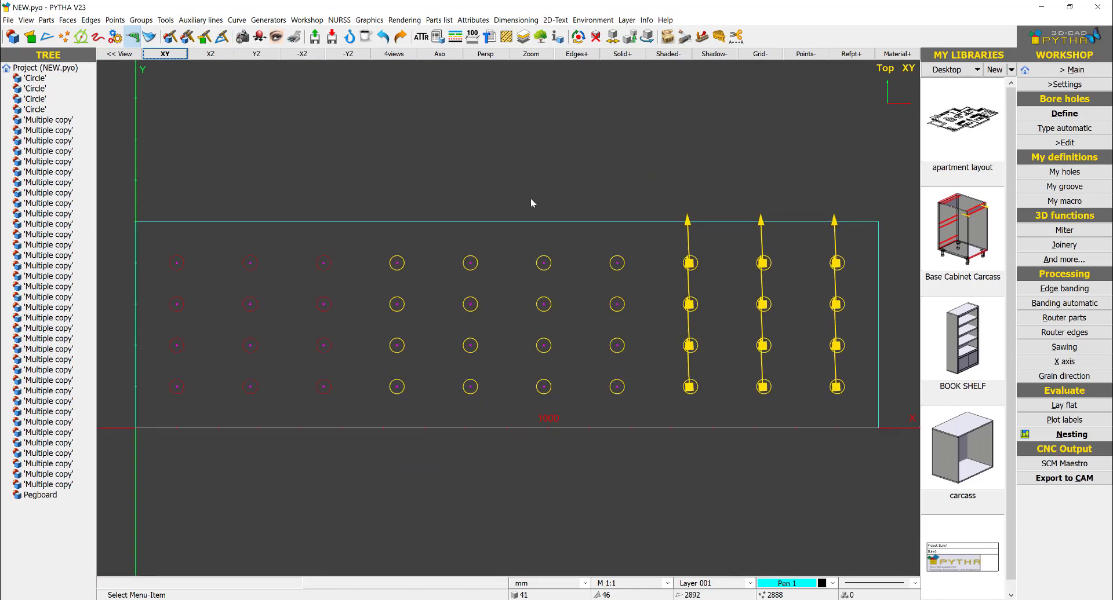
pyautogui.click(1075, 69)
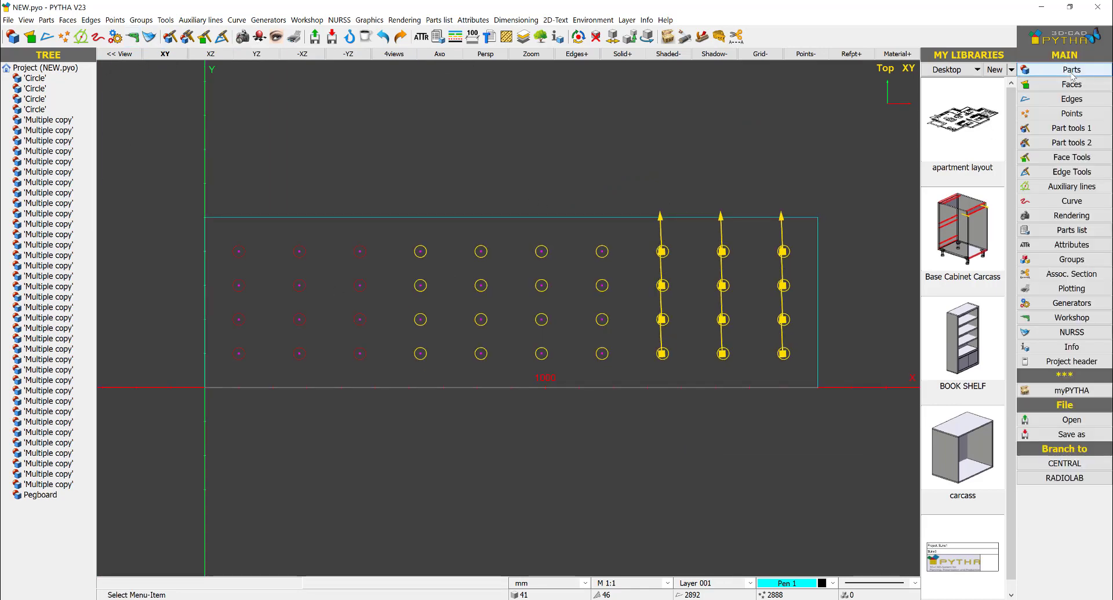
pyautogui.click(1079, 144)
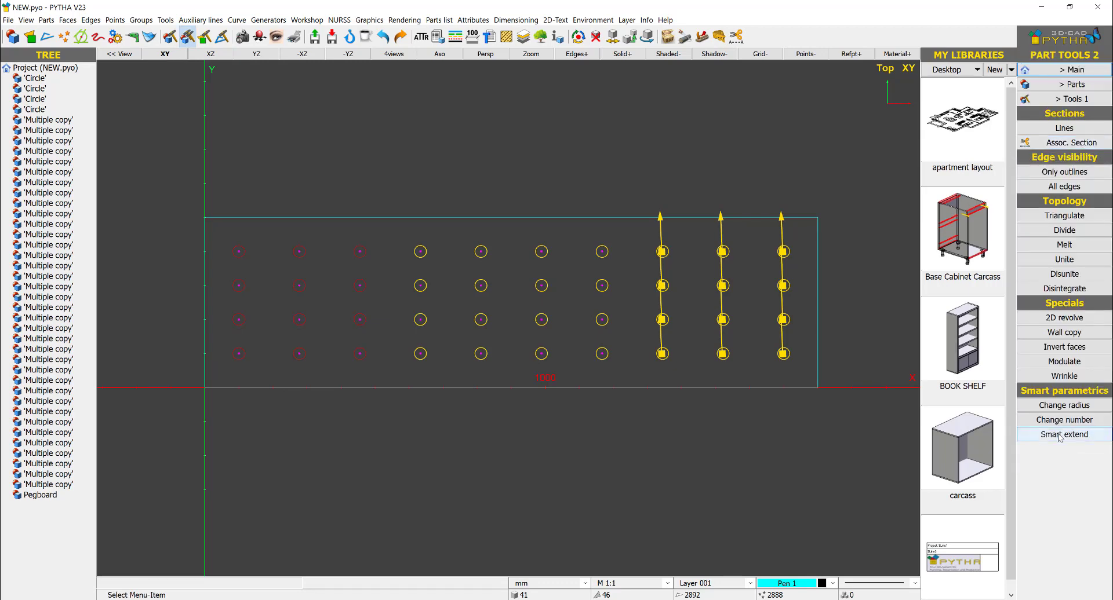
pyautogui.click(1066, 435)
pyautogui.moveTo(852, 174); pyautogui.dragTo(96, 528)
pyautogui.rightClick(96, 528)
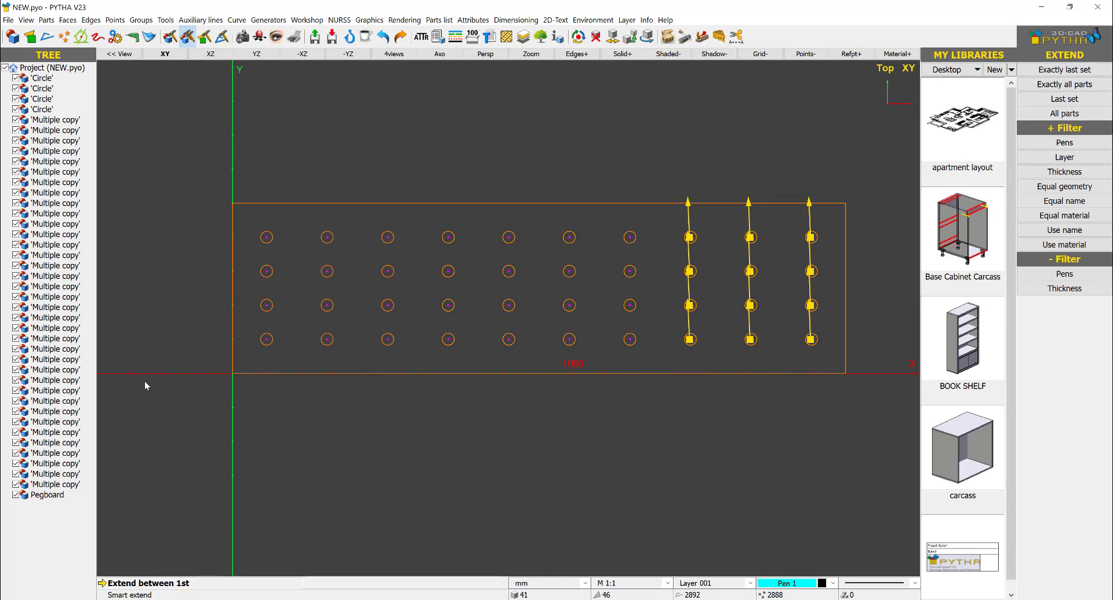
pyautogui.click(232, 373)
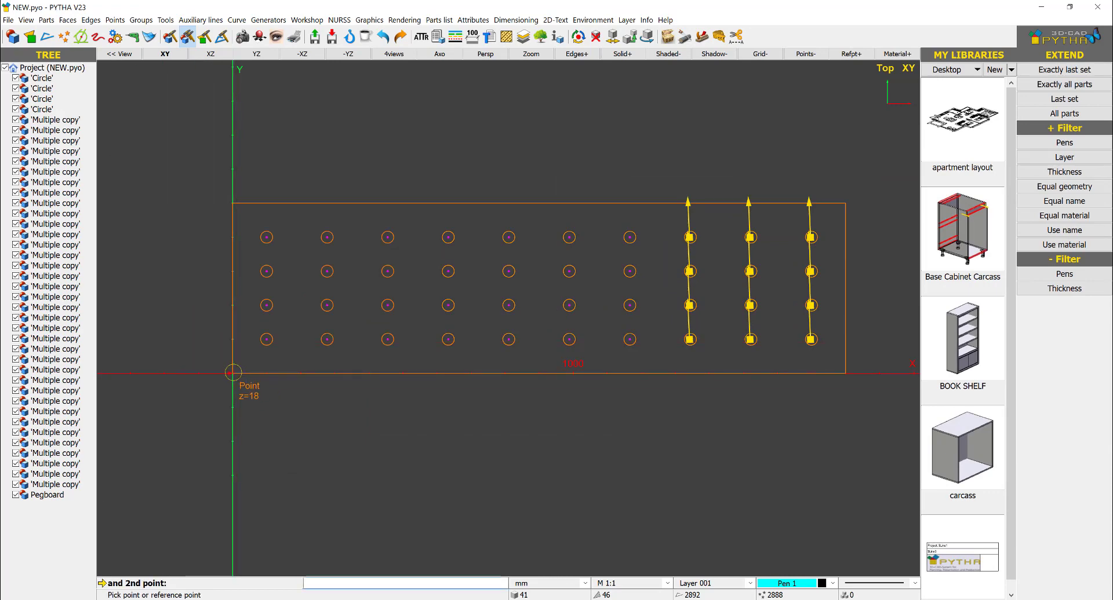
pyautogui.click(845, 373)
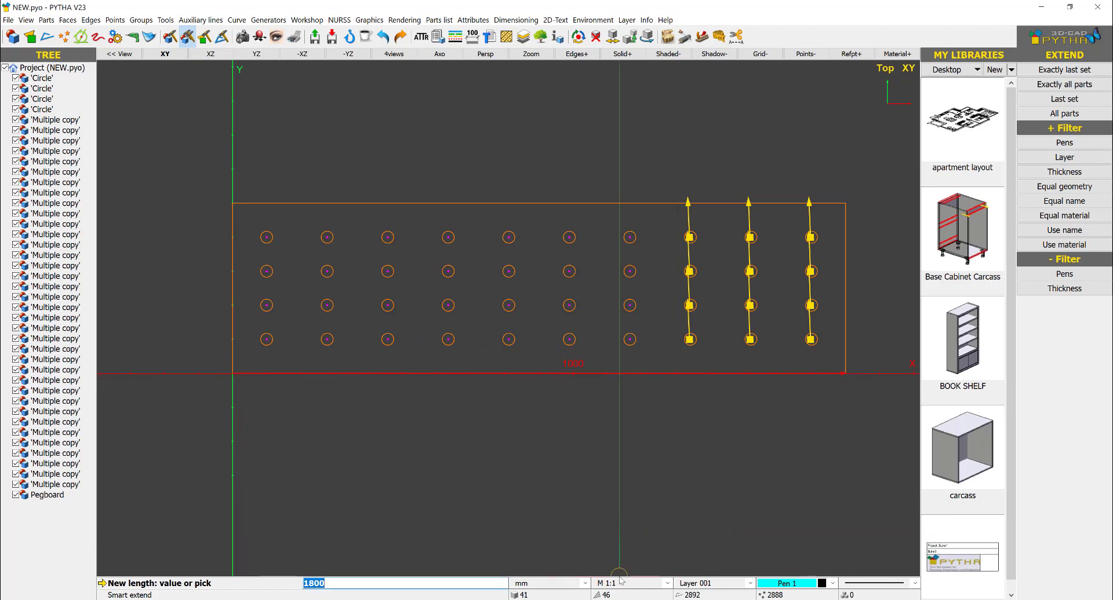
pyautogui.write('20')
pyautogui.press('Return')
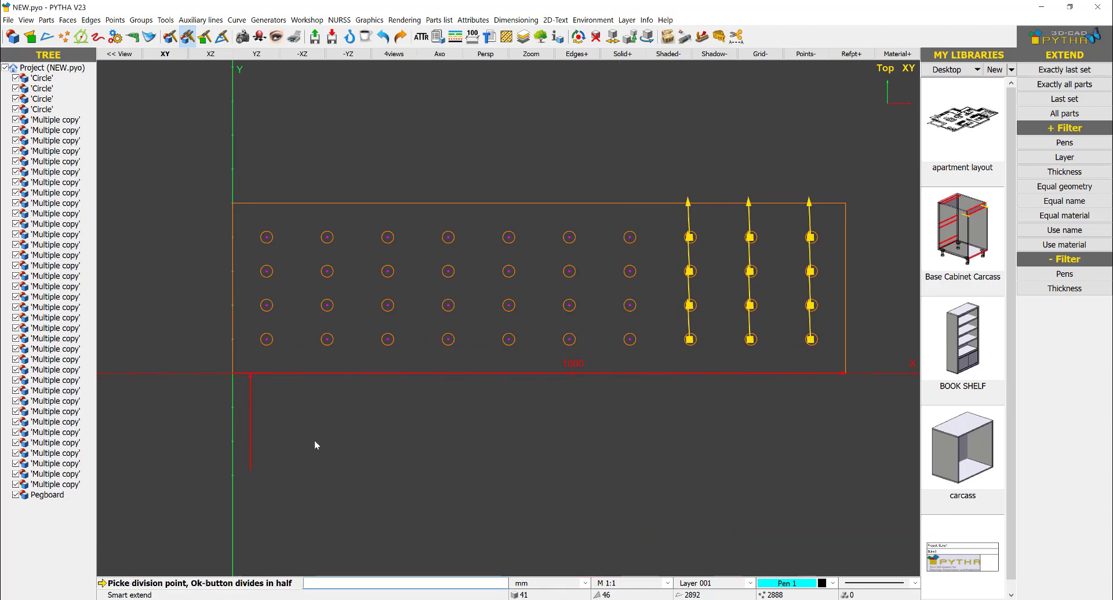
# Place nine Smart extend division points along the pegboard's length, one between each pair of neighbouring hole columns
pyautogui.click(292, 431)
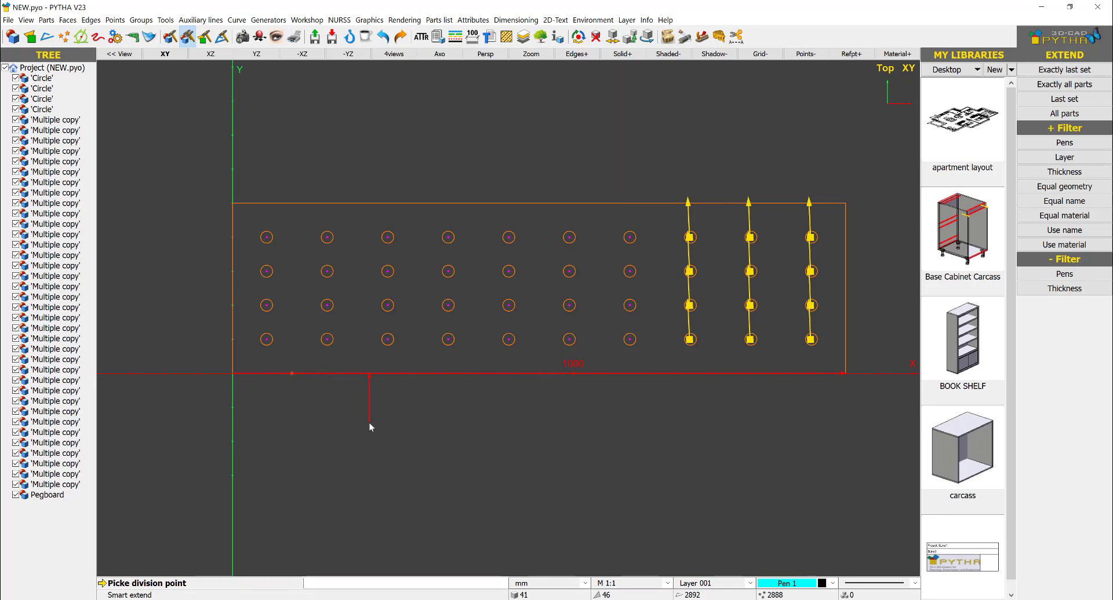
pyautogui.click(361, 427)
pyautogui.click(414, 427)
pyautogui.click(475, 409)
pyautogui.click(541, 409)
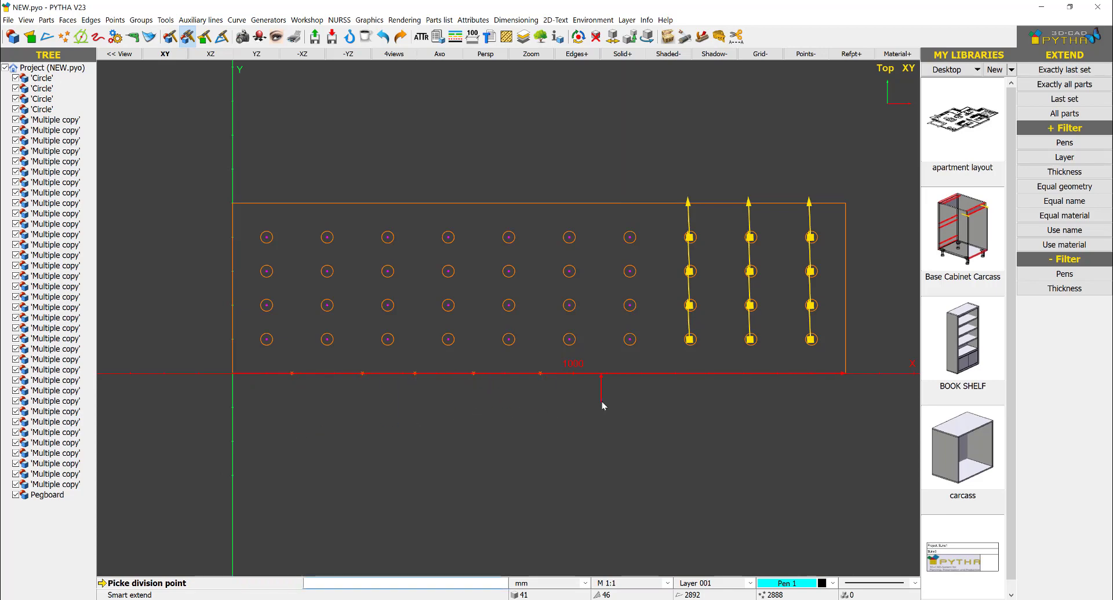
pyautogui.click(601, 402)
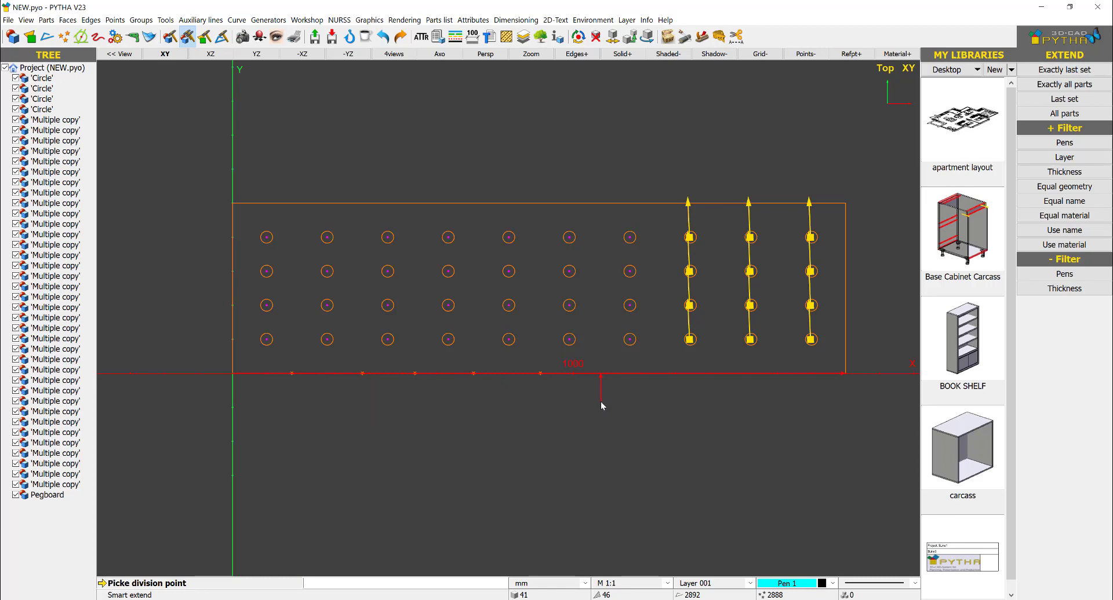
pyautogui.click(658, 397)
pyautogui.click(724, 398)
pyautogui.click(783, 394)
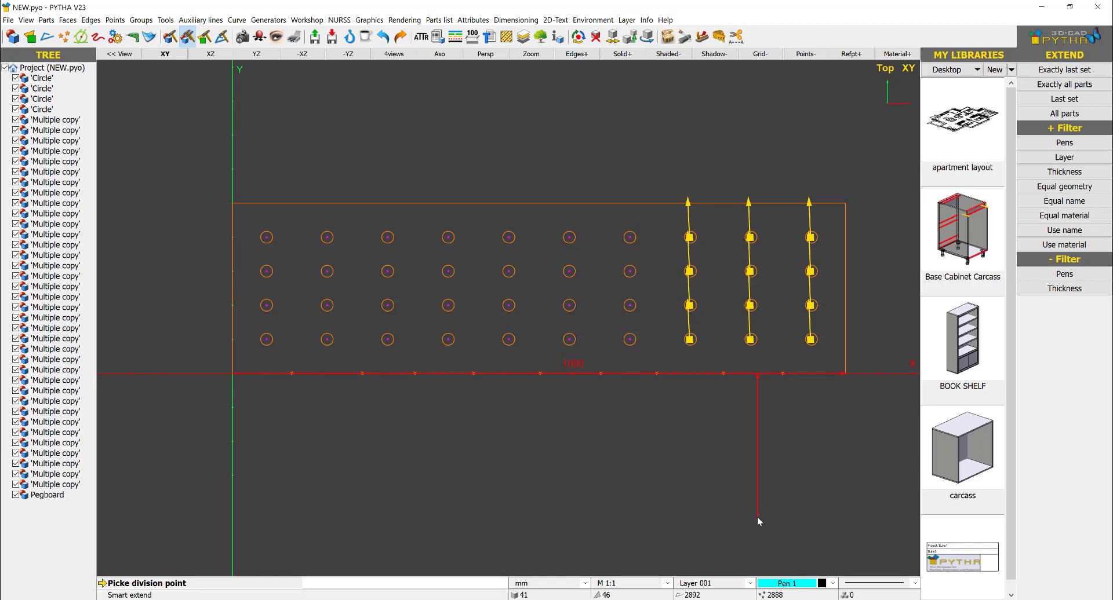
# Add a division point between the board end at the Y axis and the first hole column, and finish the Smart extend
pyautogui.moveTo(169, 435); pyautogui.dragTo(193, 427, button='middle')
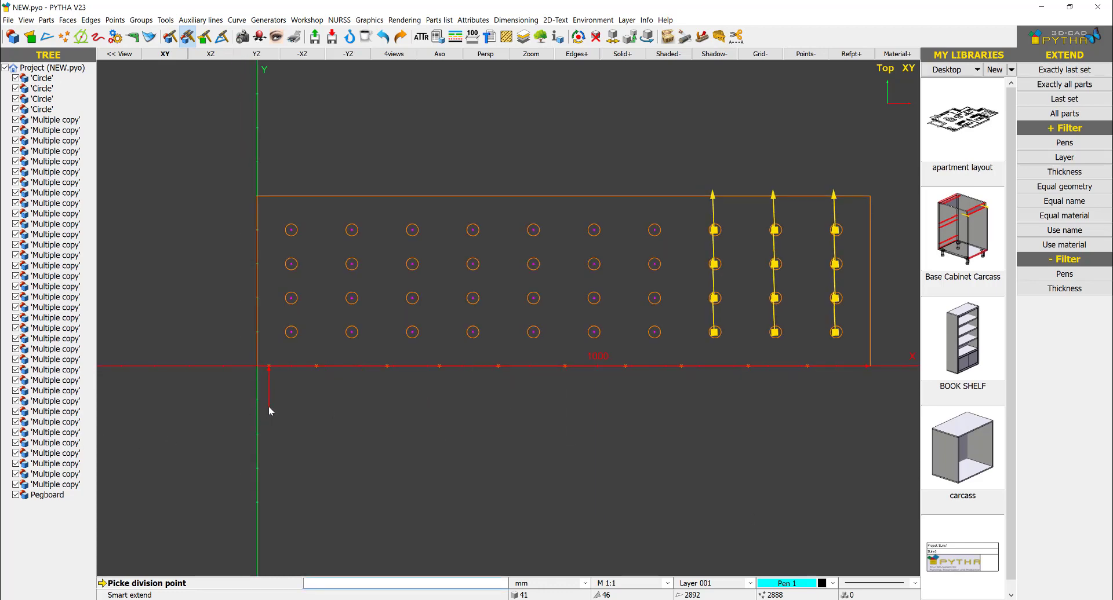
pyautogui.moveTo(132, 376); pyautogui.dragTo(247, 355, button='middle')
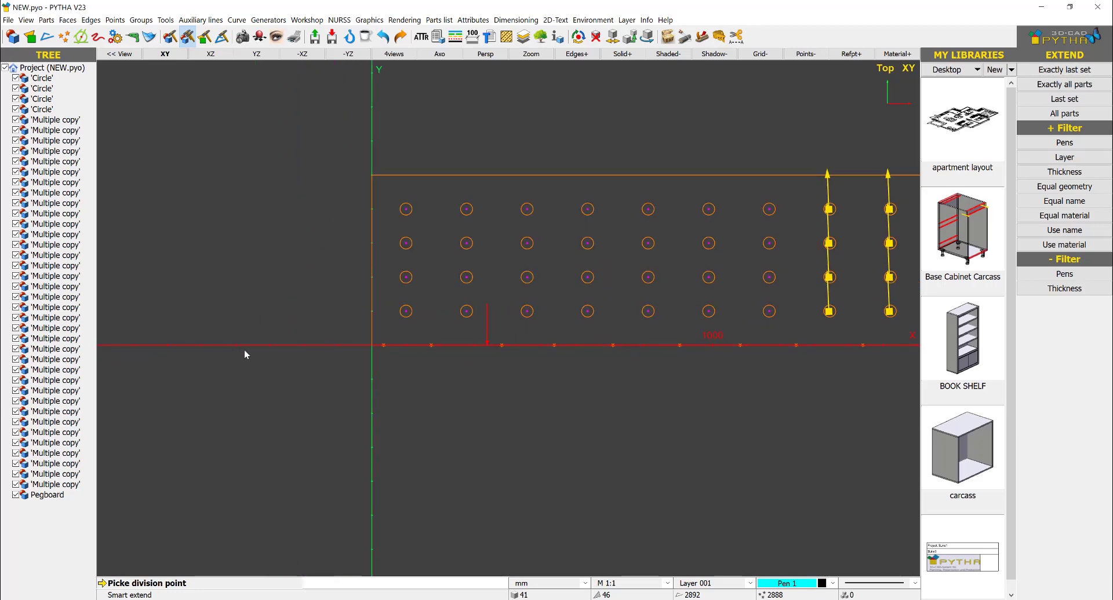
pyautogui.scroll(5, 590, 250)
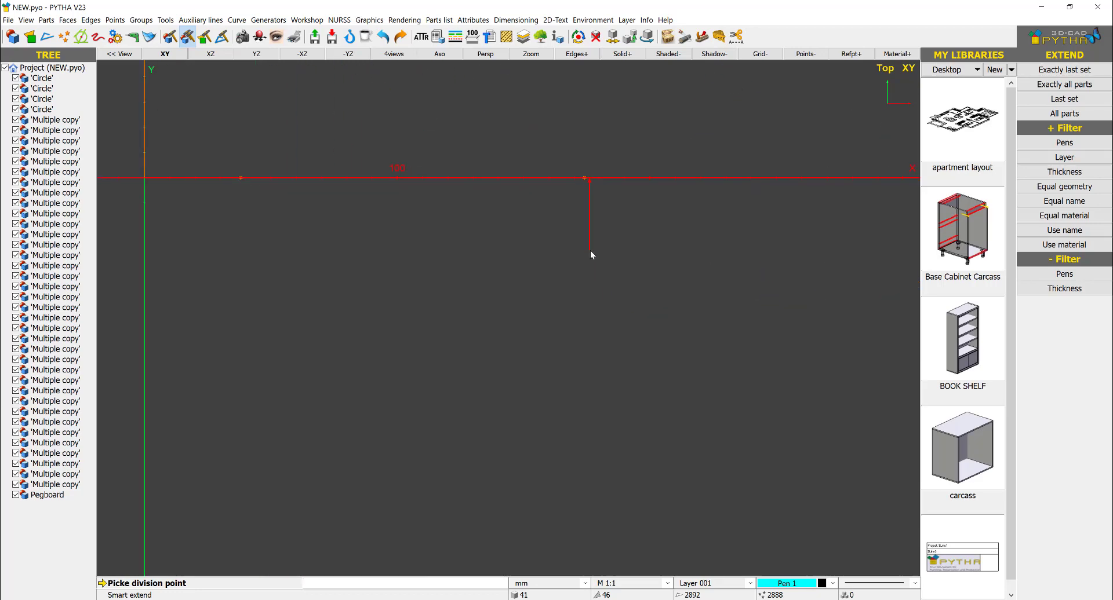
pyautogui.scroll(-8, 590, 250)
pyautogui.click(591, 251)
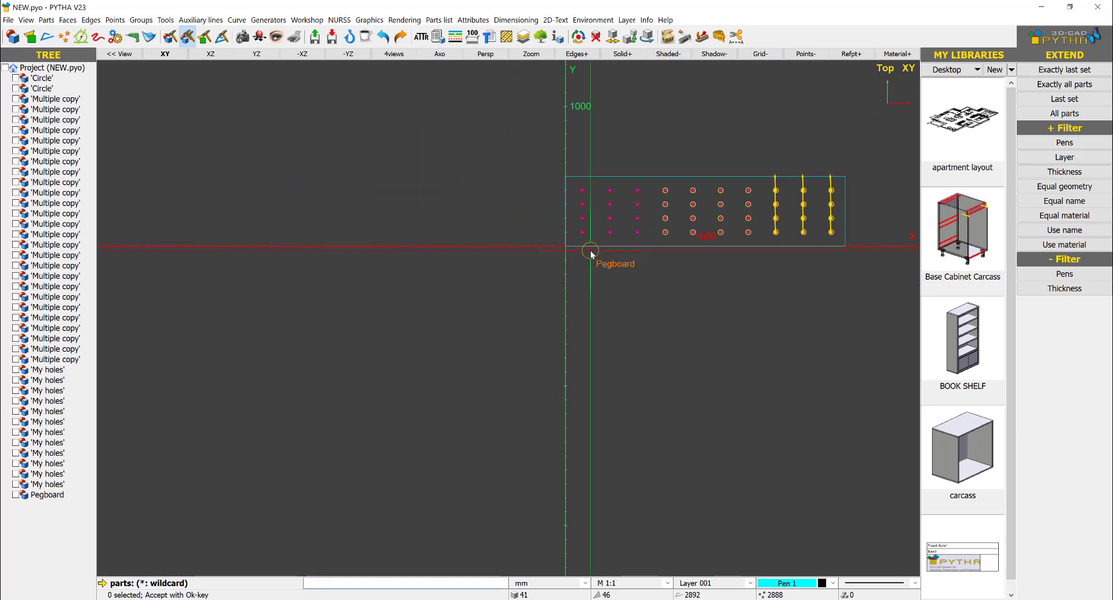
pyautogui.press('Escape')
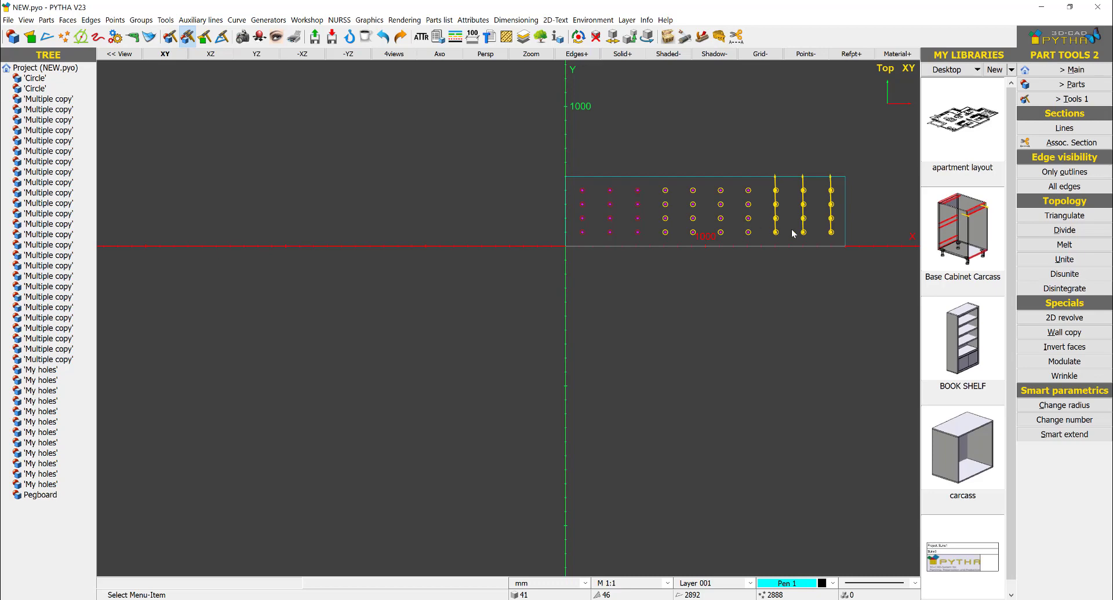
# Try a regular Extend along X on all parts, including only the board end at the Y axis and its five nearest hole columns
pyautogui.rightClick(721, 109)
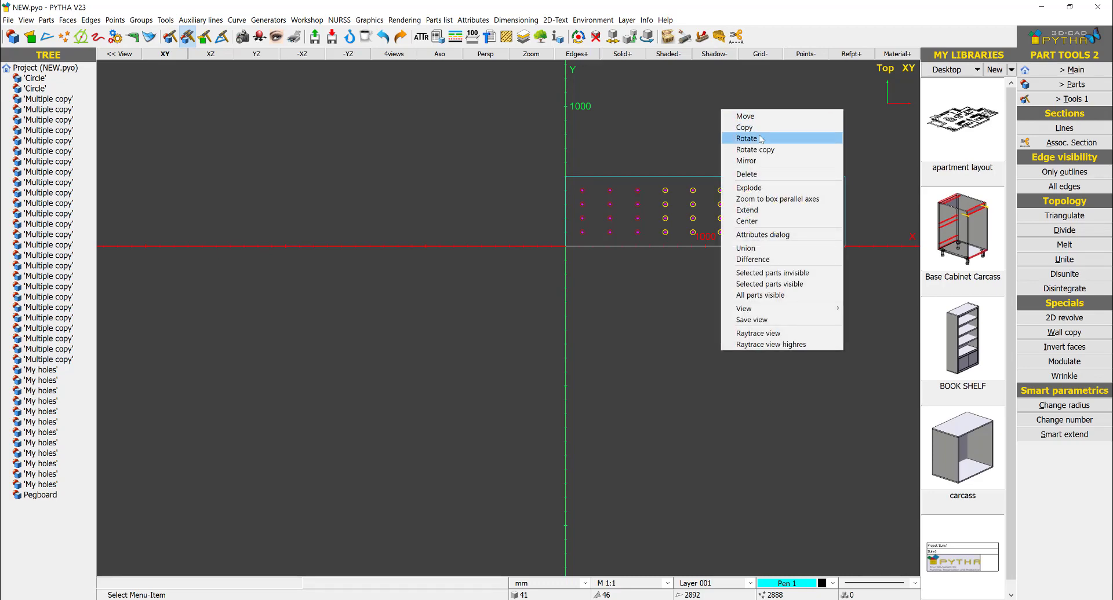
pyautogui.click(765, 209)
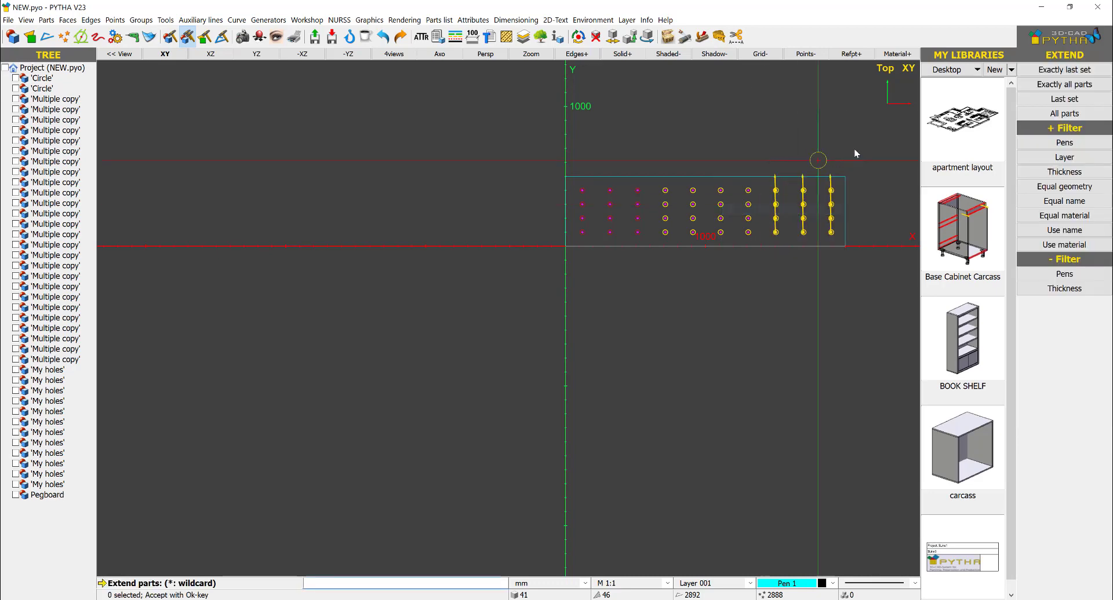
pyautogui.moveTo(860, 151); pyautogui.dragTo(535, 267)
pyautogui.rightClick(535, 267)
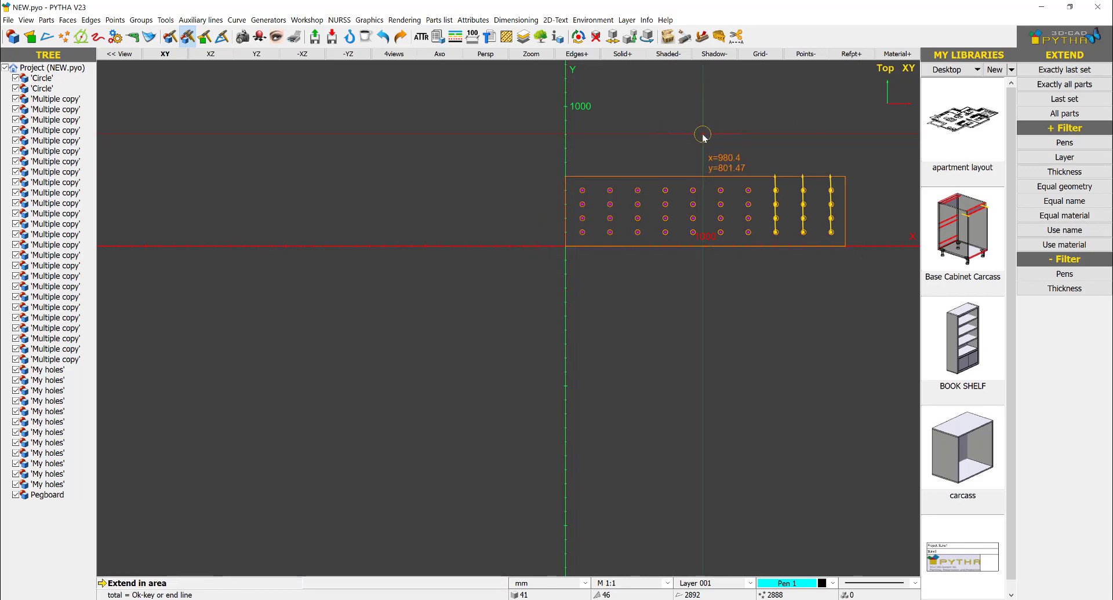
pyautogui.moveTo(703, 139); pyautogui.dragTo(443, 313)
pyautogui.rightClick(442, 313)
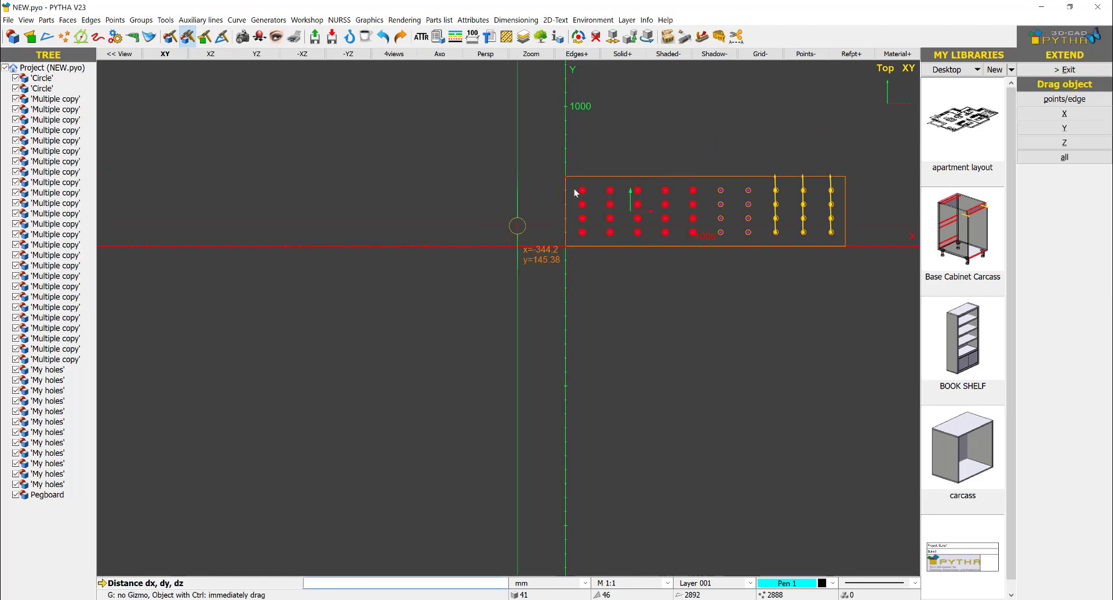
pyautogui.click(653, 214)
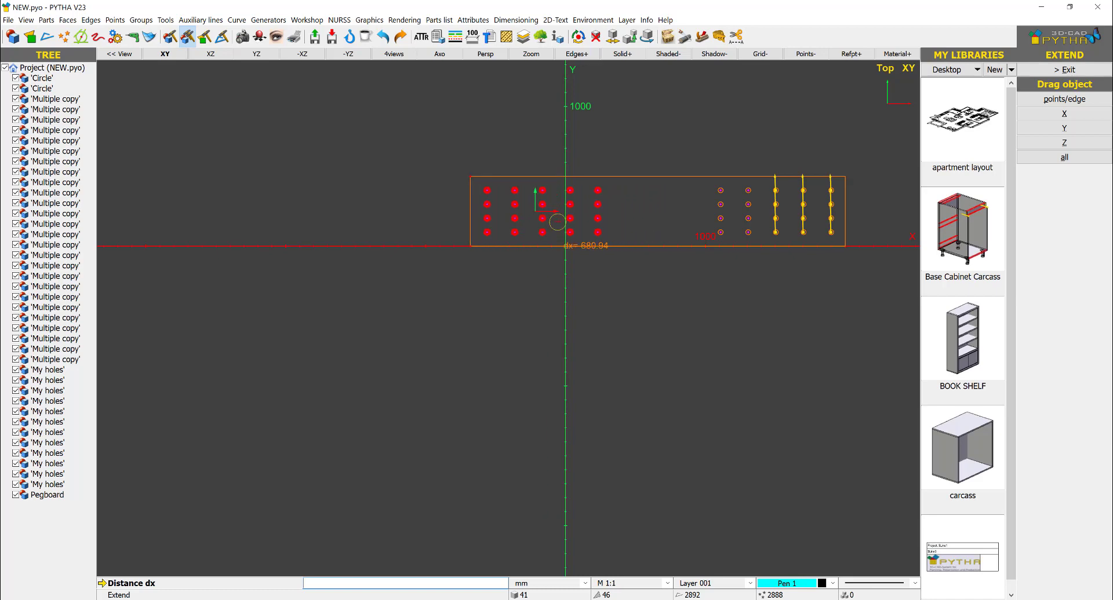
pyautogui.click(605, 219)
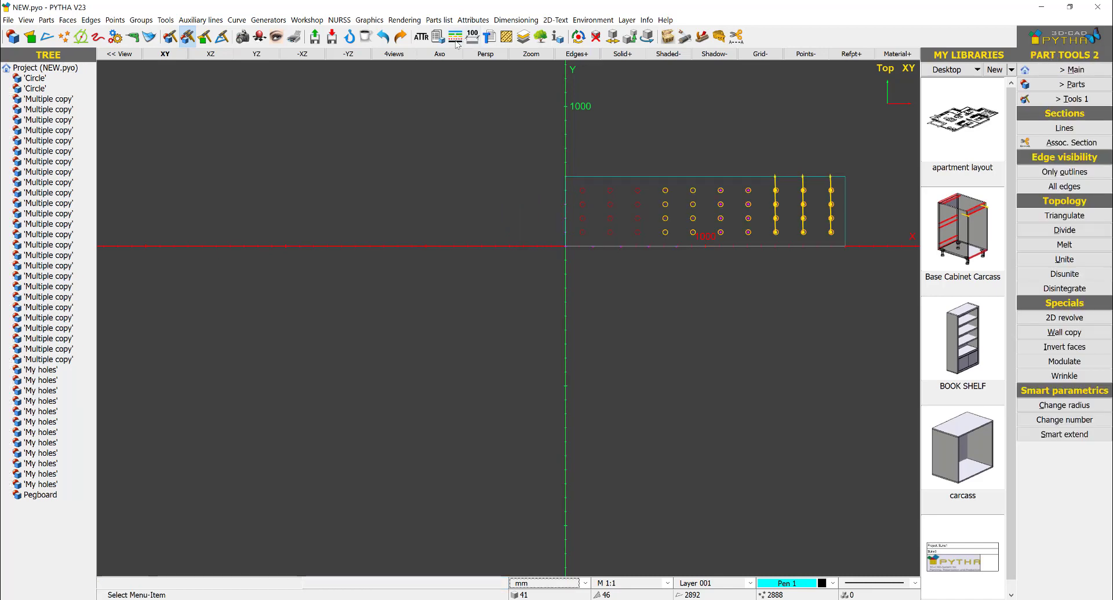
# Examine the whole pegboard and its hole pattern in the axonometric view
pyautogui.click(454, 58)
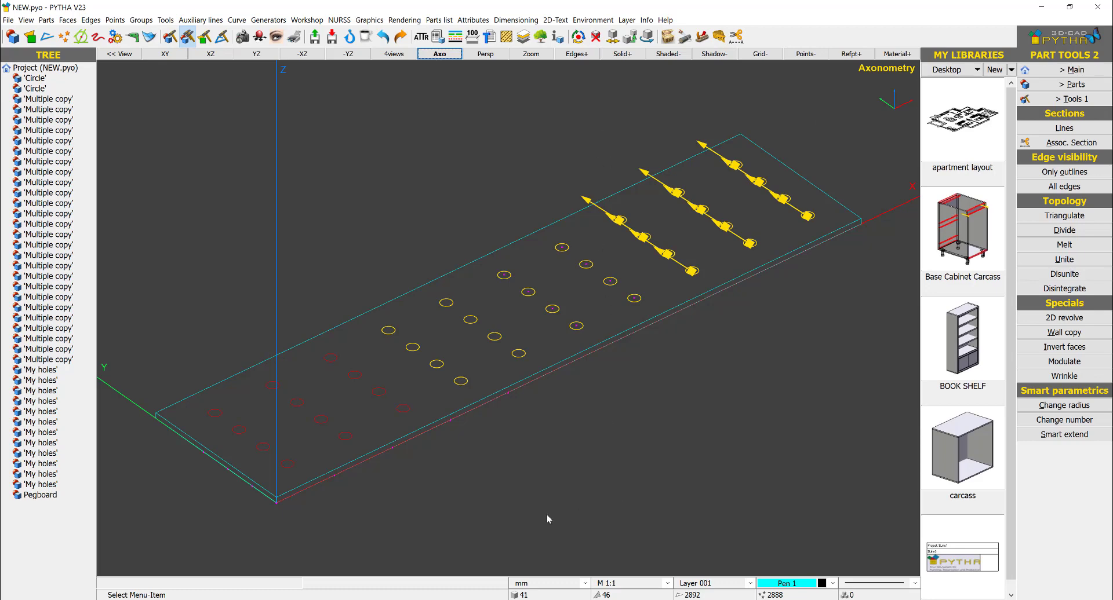
pyautogui.click(528, 599)
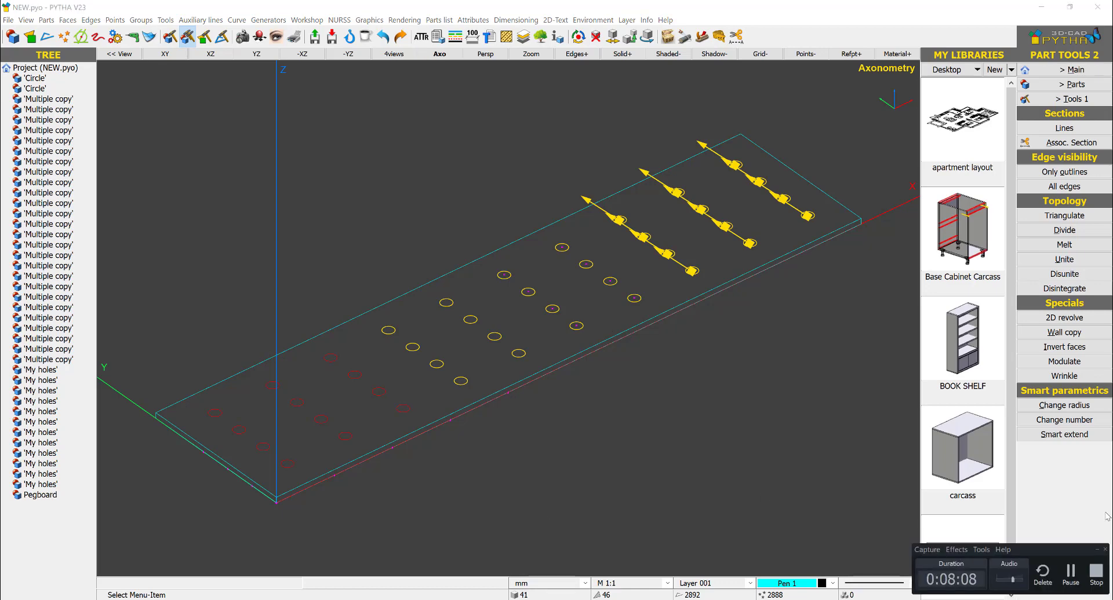